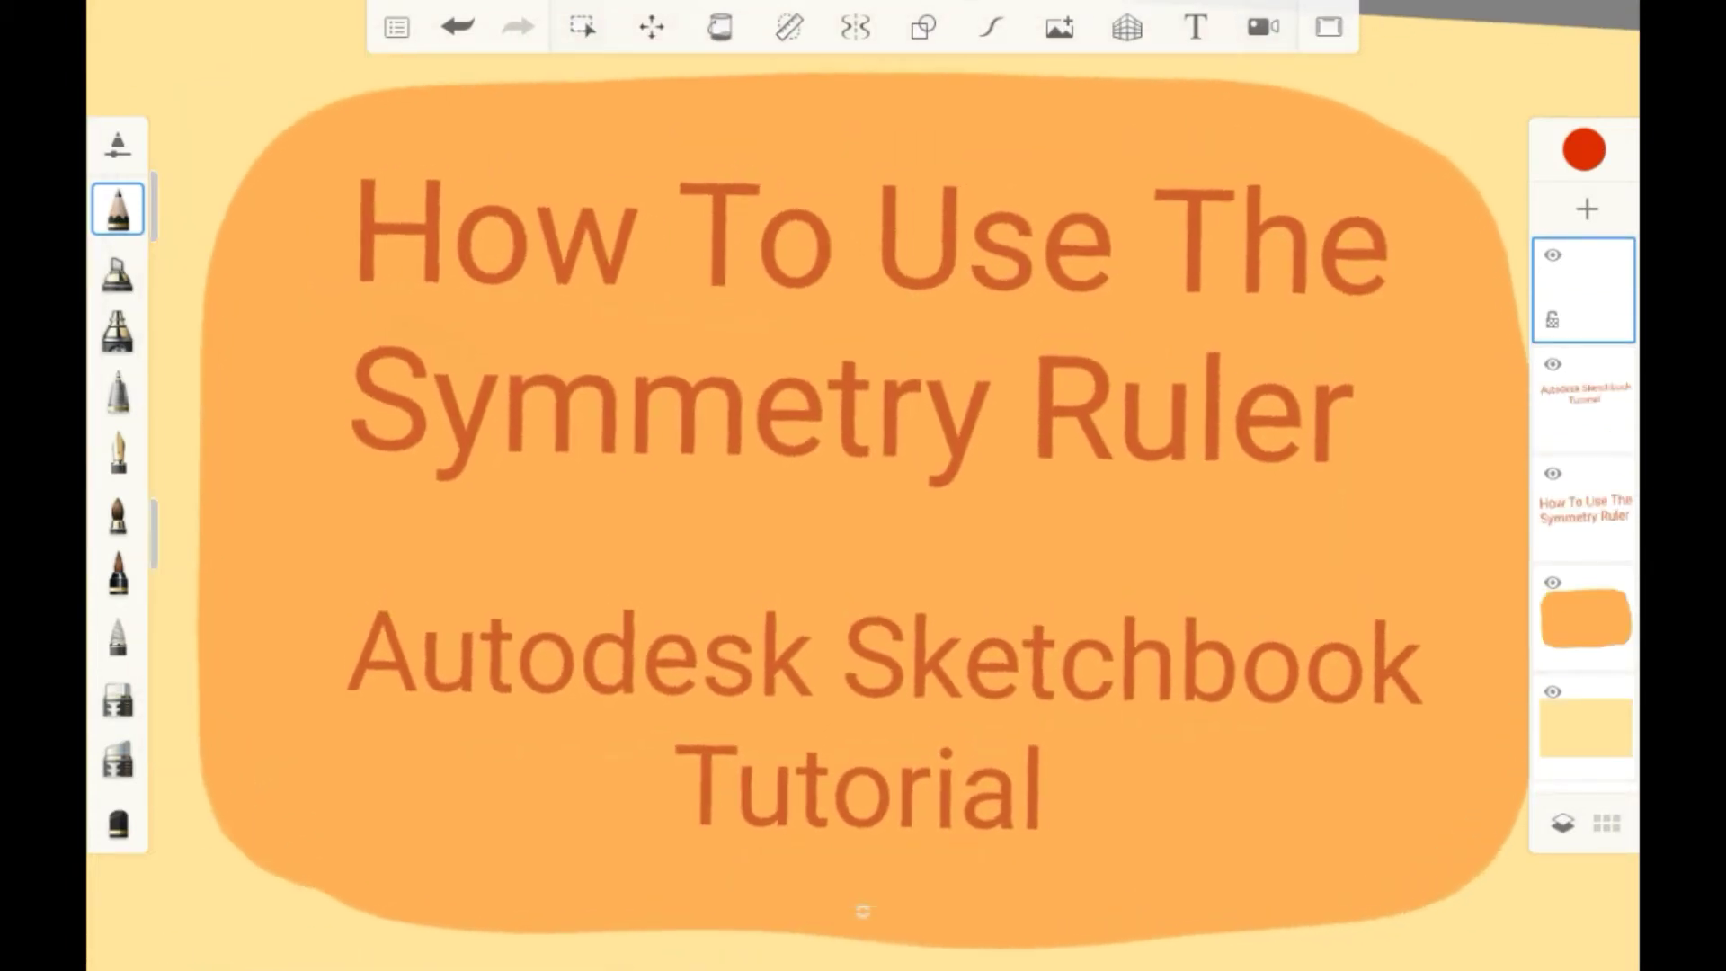
Resize the brush, then draw a test stroke over the title and undo it.
drag(162, 203, 173, 243)
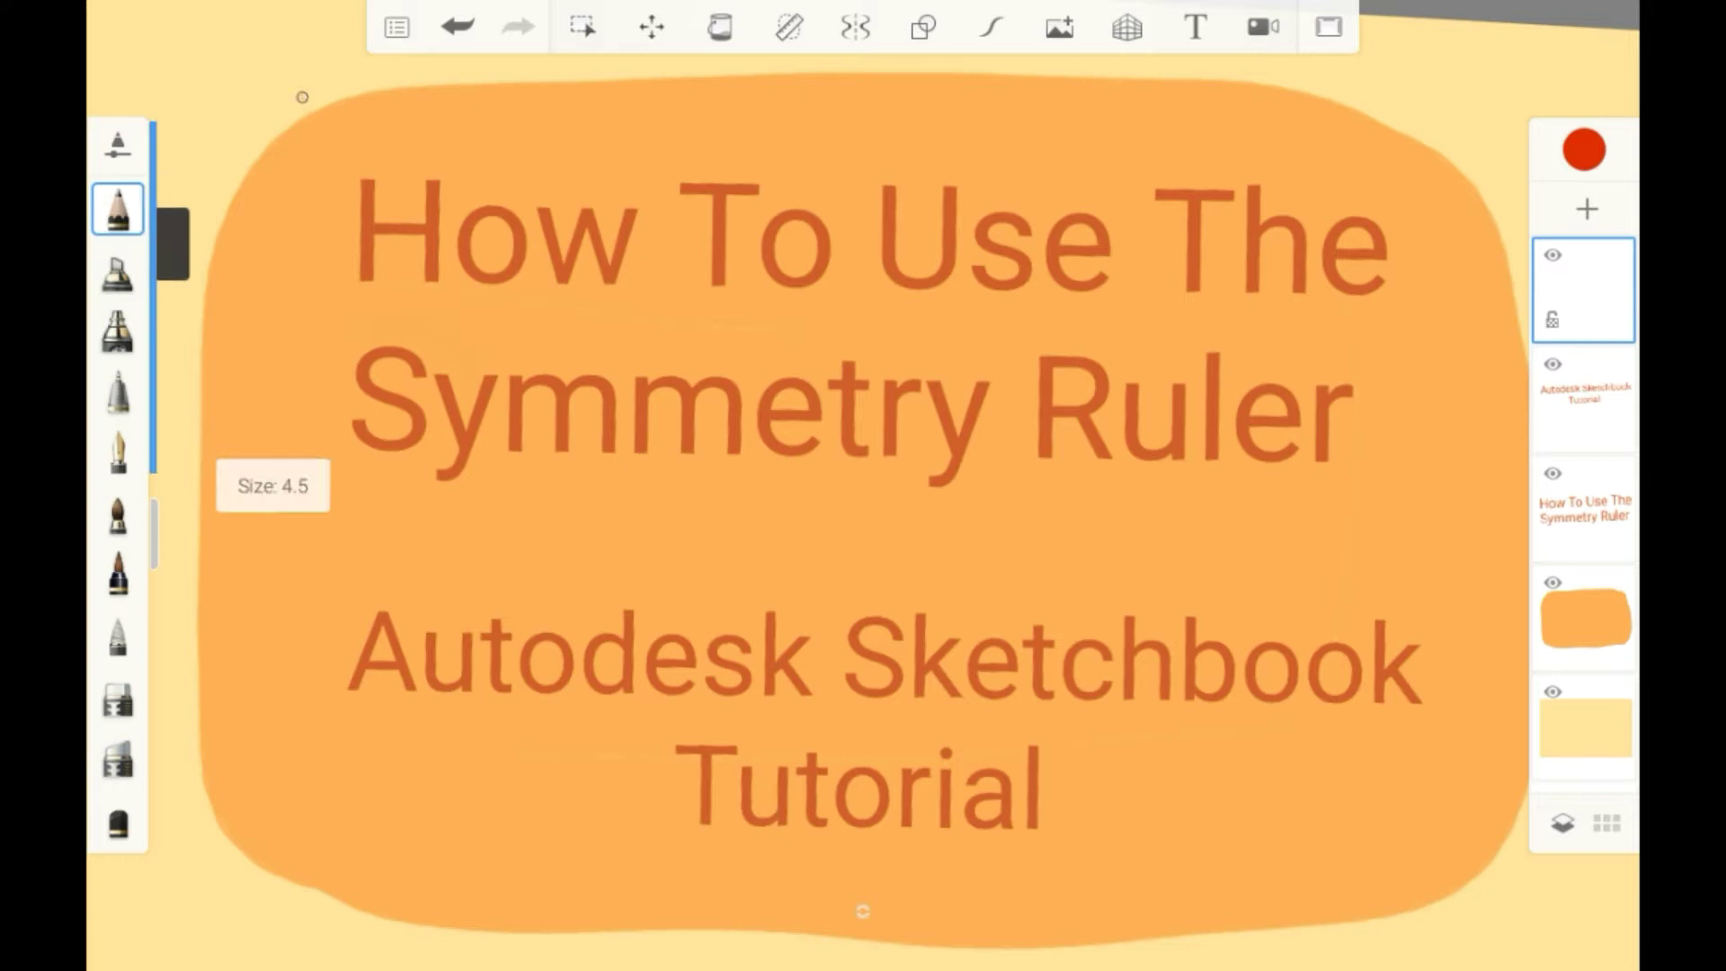
drag(1261, 283, 1417, 370)
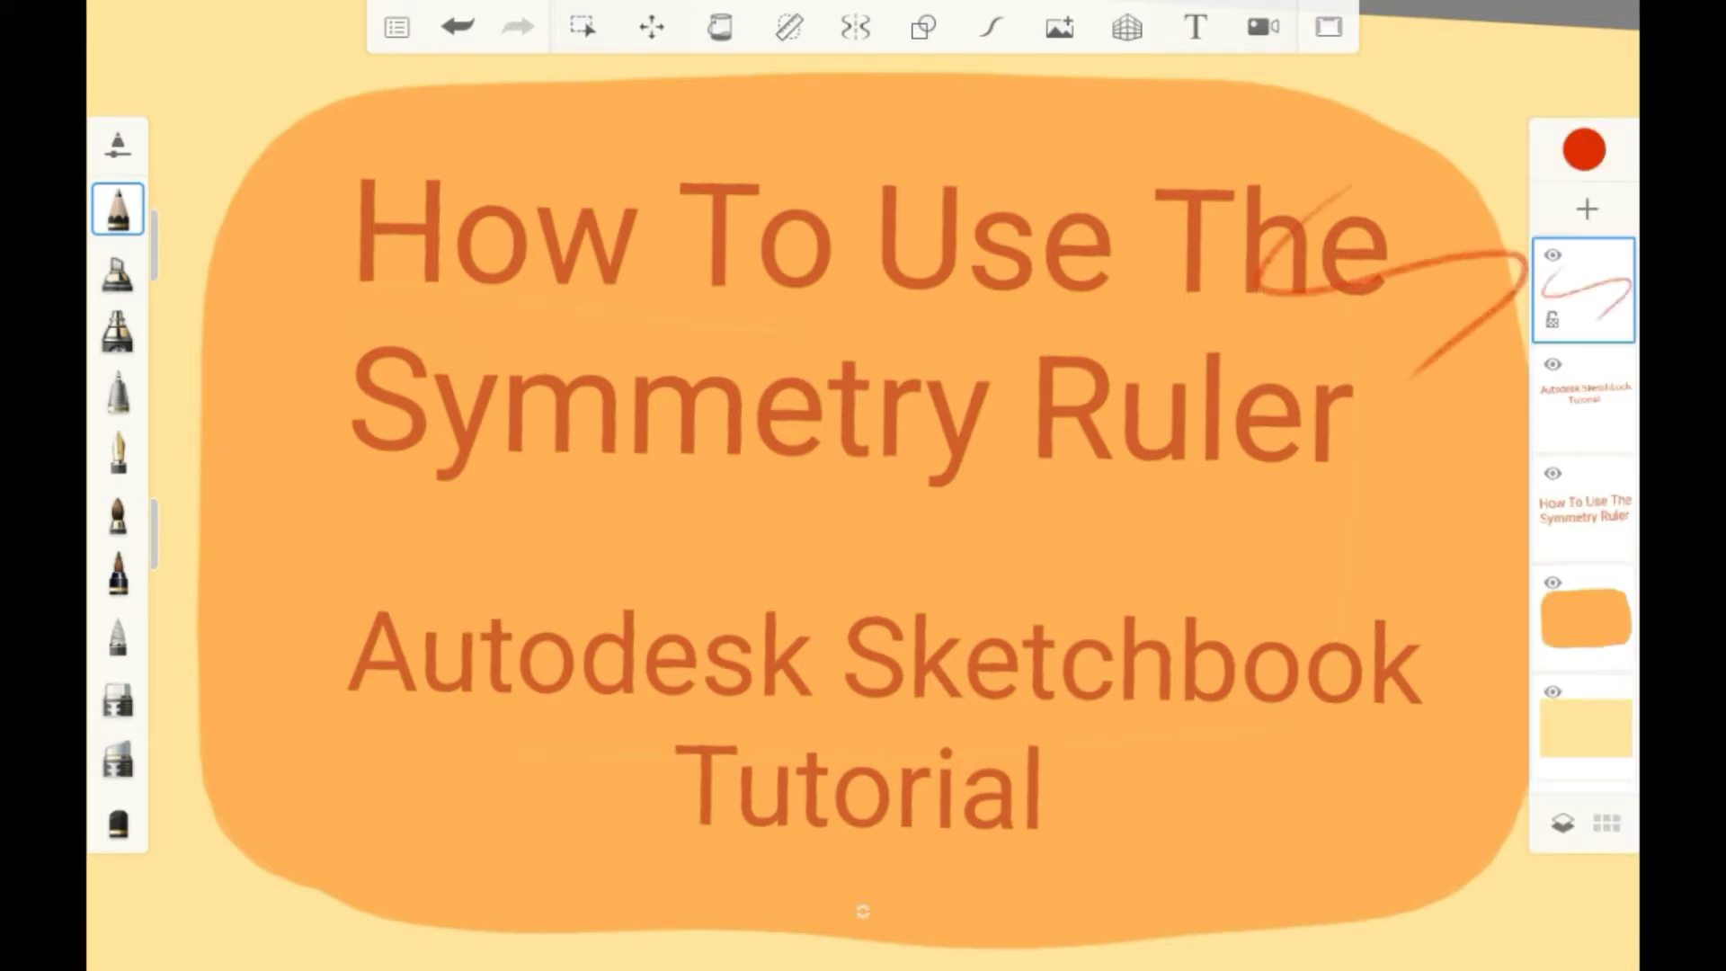
key(ctrl+z)
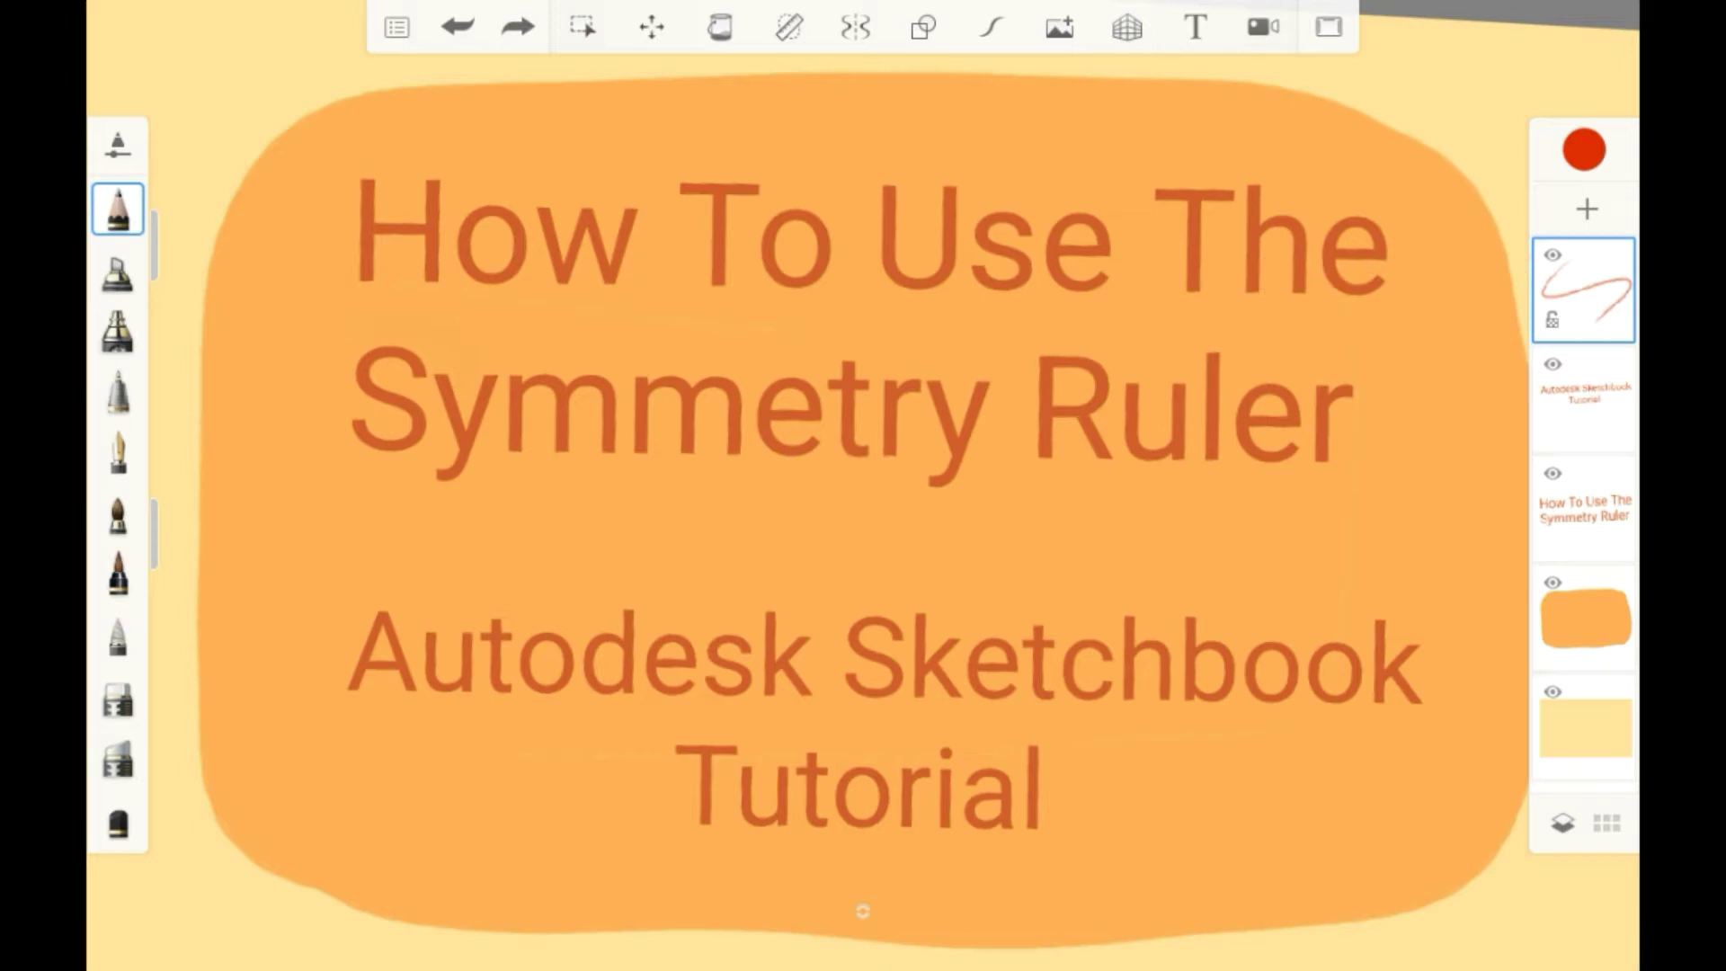
Sketch a stroke atop the orange blob and hide both title text layers.
mouse_move(489, 103)
mouse_down()
mouse_move(1255, 97)
mouse_move(580, 123)
mouse_up()
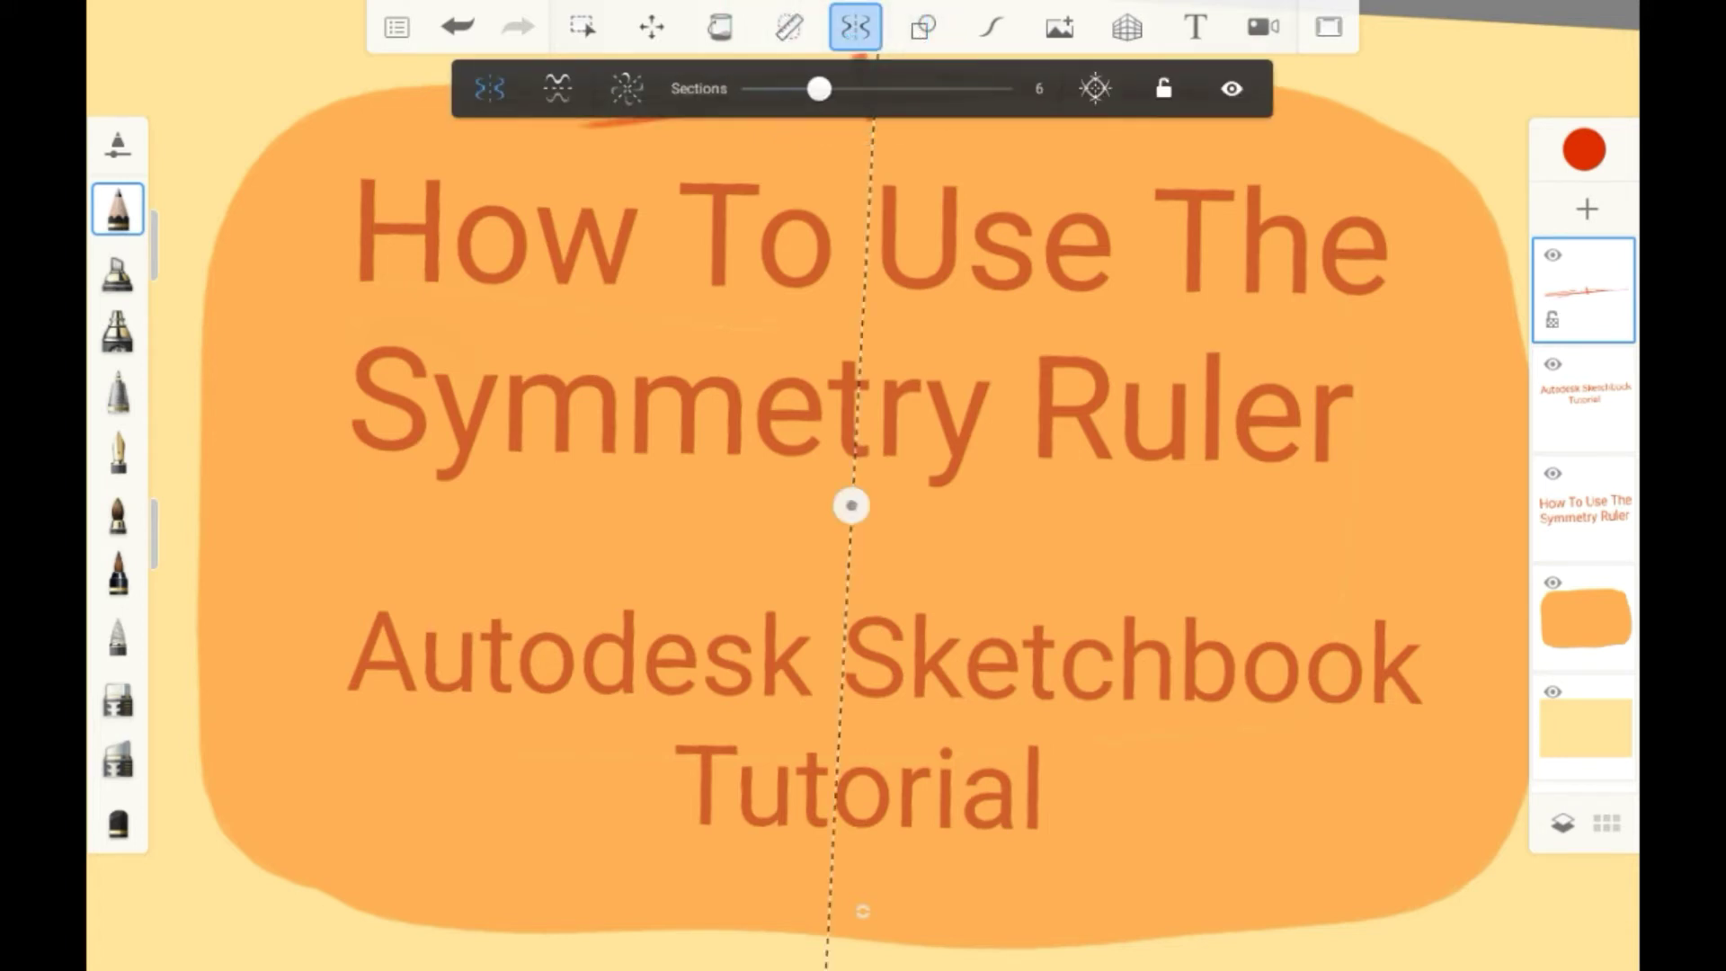
scroll(863, 486, down, 2)
scroll(863, 486, down, 1)
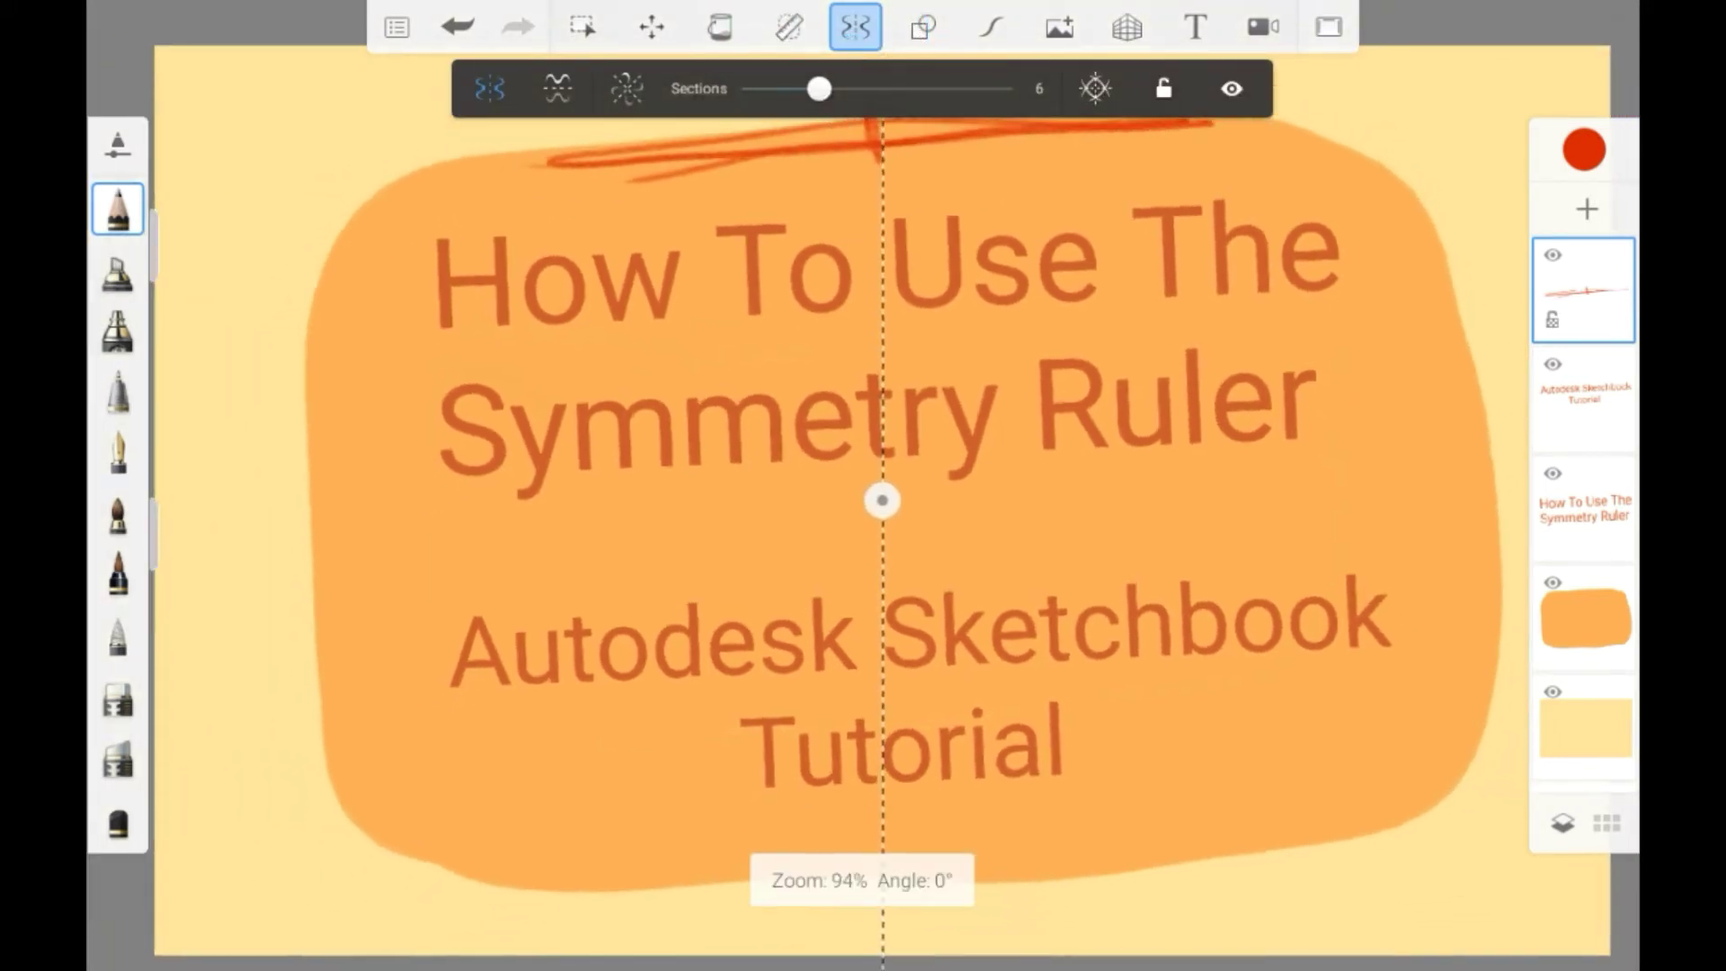
click(1553, 364)
click(1552, 474)
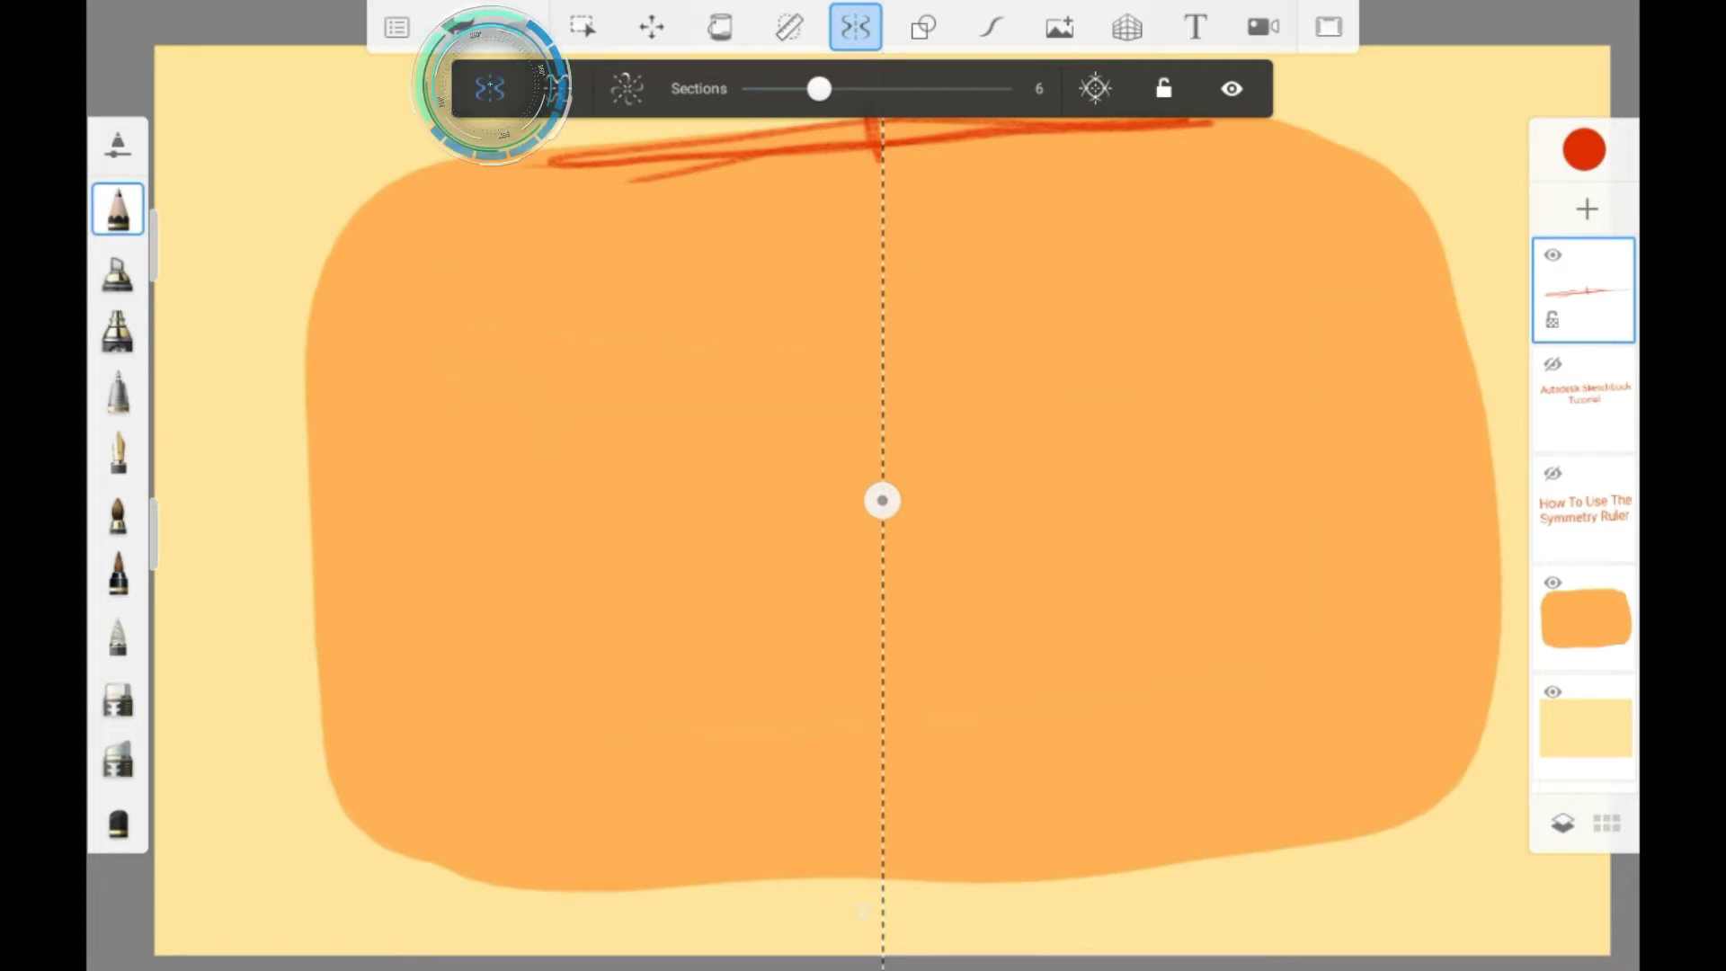
Draw wavy strokes mirrored across the vertical axis, shifting the axis right and back.
mouse_move(634, 241)
mouse_down()
mouse_move(681, 310)
mouse_move(492, 392)
mouse_move(701, 431)
mouse_move(651, 509)
mouse_move(635, 593)
mouse_move(782, 634)
mouse_move(850, 755)
mouse_move(863, 829)
mouse_up()
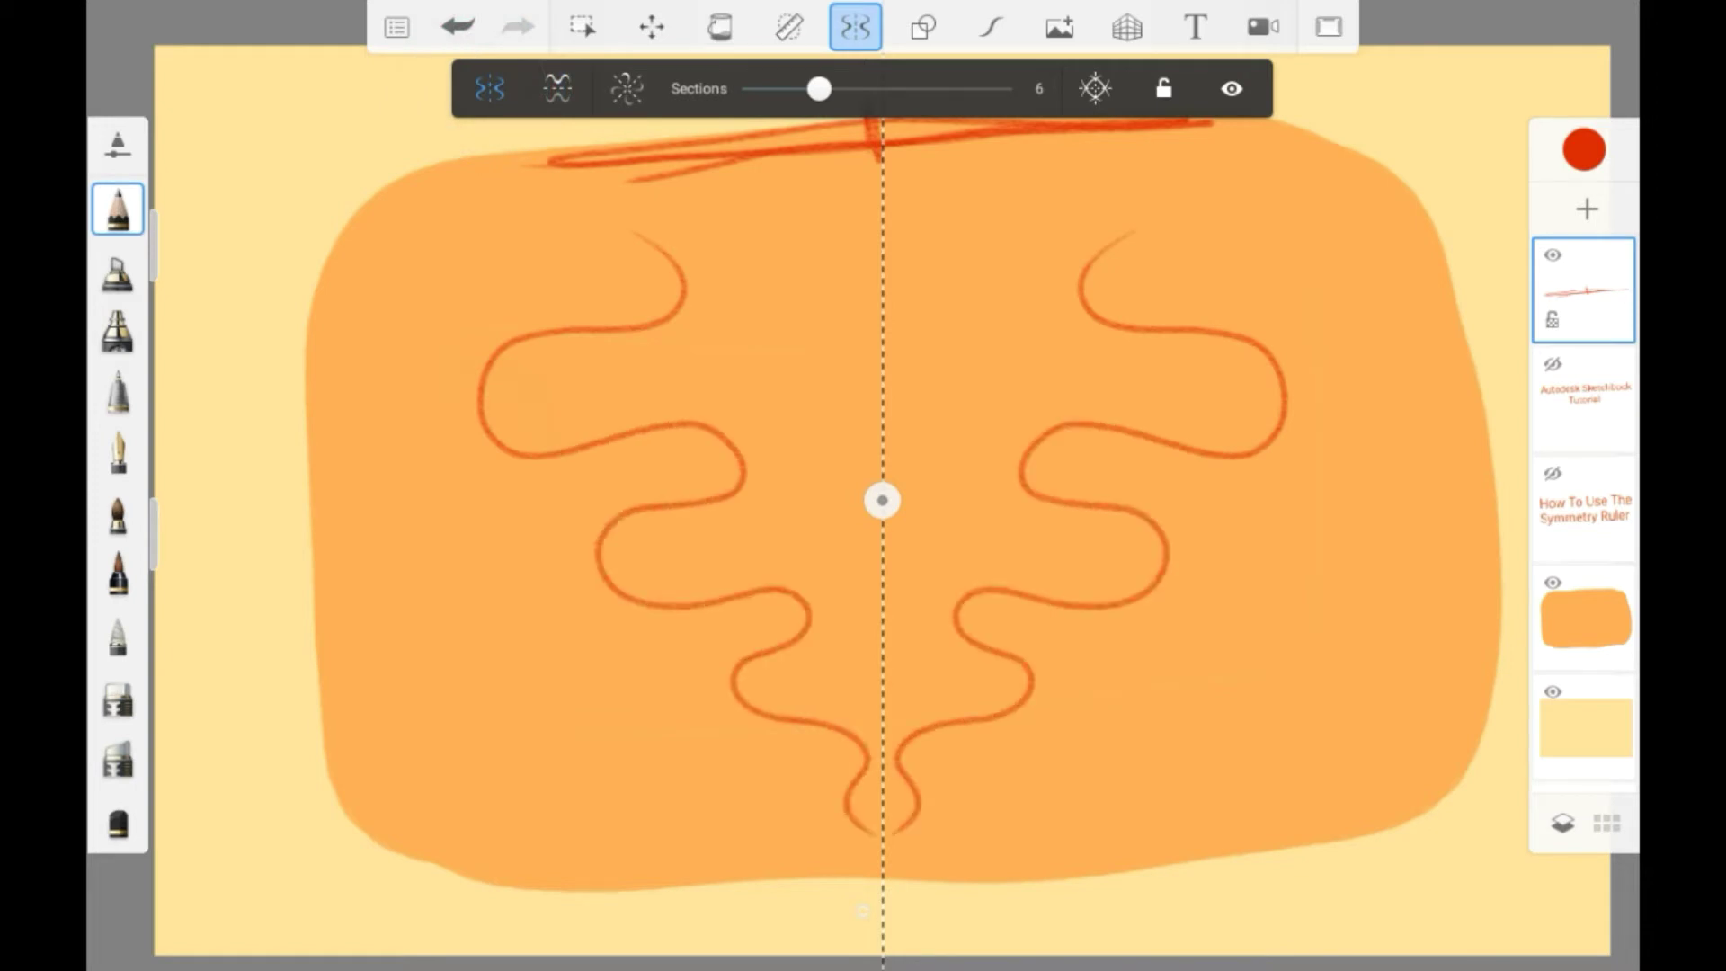
drag(882, 501, 1053, 483)
drag(734, 425, 689, 499)
mouse_move(687, 500)
mouse_down()
mouse_move(695, 600)
mouse_move(784, 661)
mouse_up()
drag(782, 661, 739, 743)
mouse_move(904, 290)
mouse_down()
mouse_move(1004, 533)
mouse_move(1020, 634)
mouse_up()
drag(1052, 483, 892, 494)
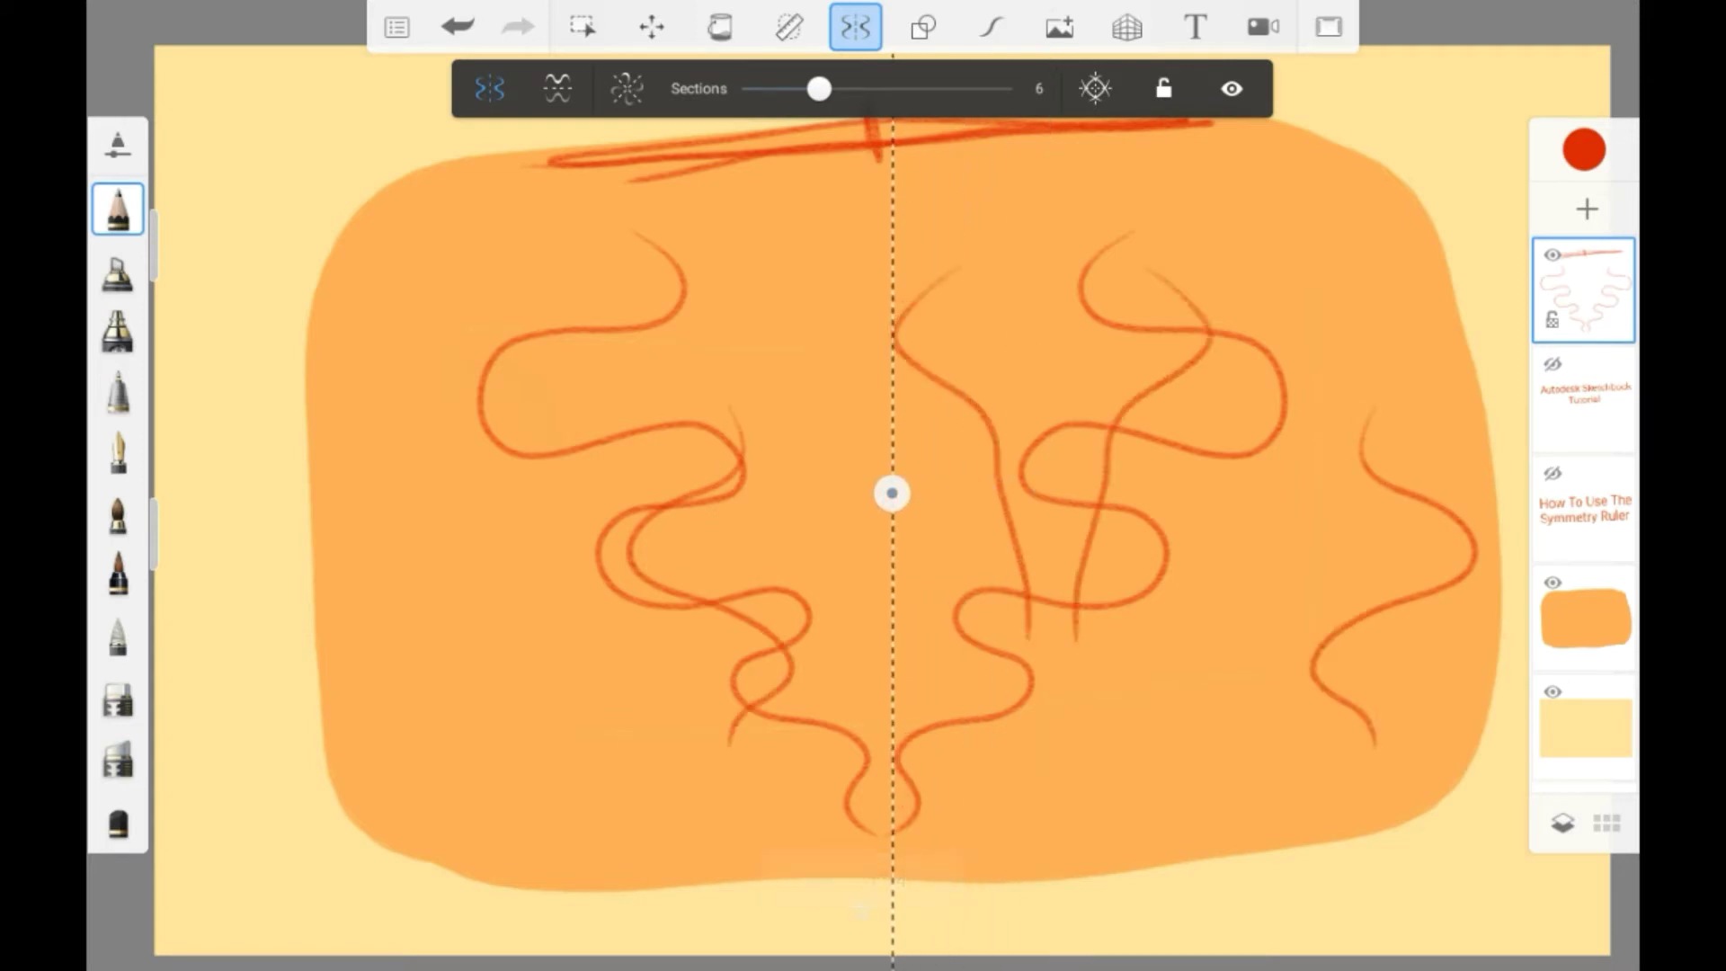
Enable horizontal-axis symmetry and draw strokes mirrored top and bottom.
click(557, 88)
scroll(863, 492, down, 2)
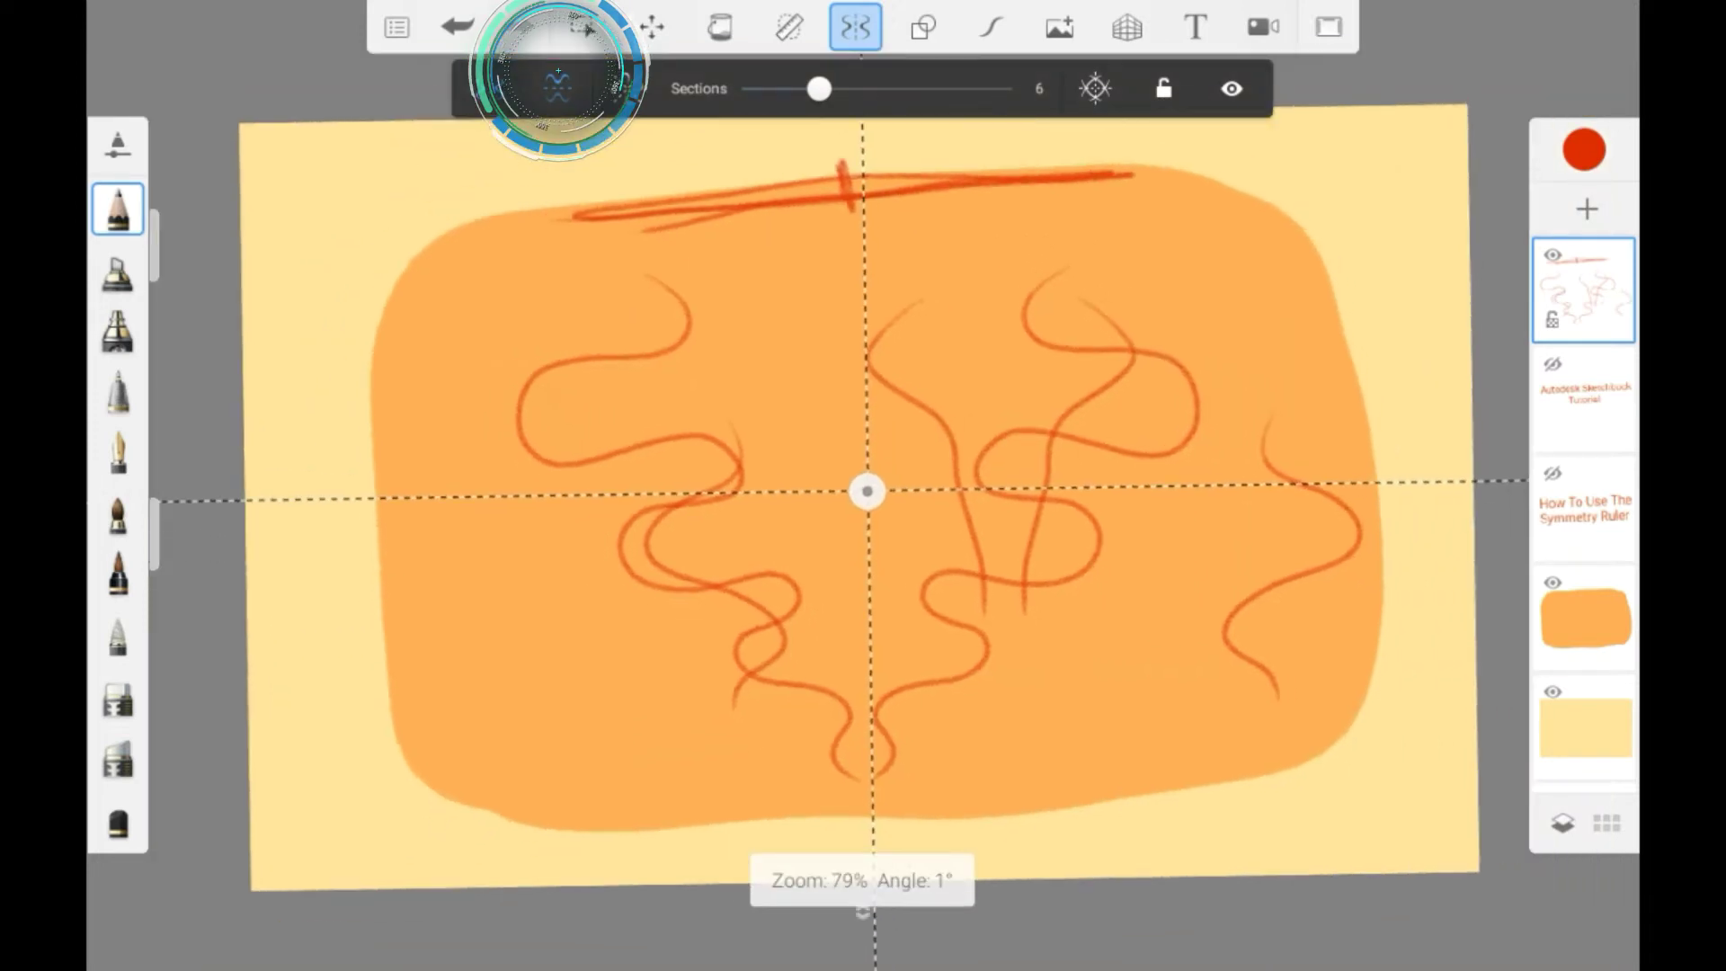
scroll(864, 492, up, 2)
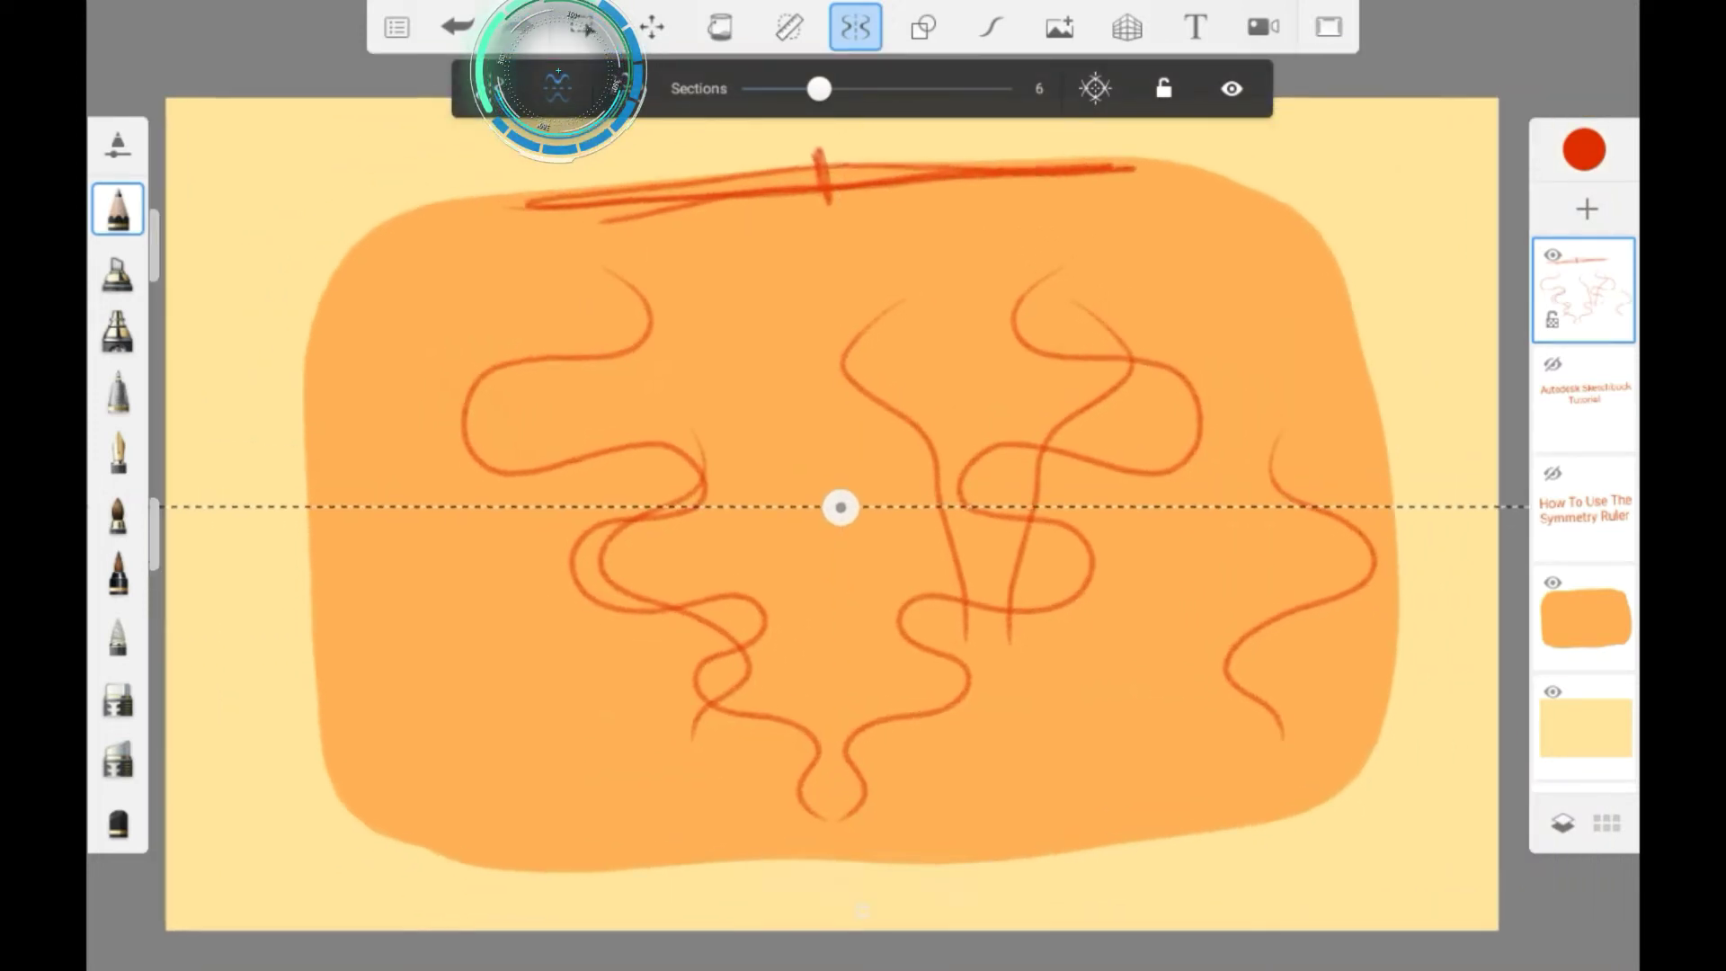
mouse_move(661, 337)
mouse_down()
mouse_move(1005, 351)
mouse_move(1288, 675)
mouse_up()
drag(472, 223, 971, 229)
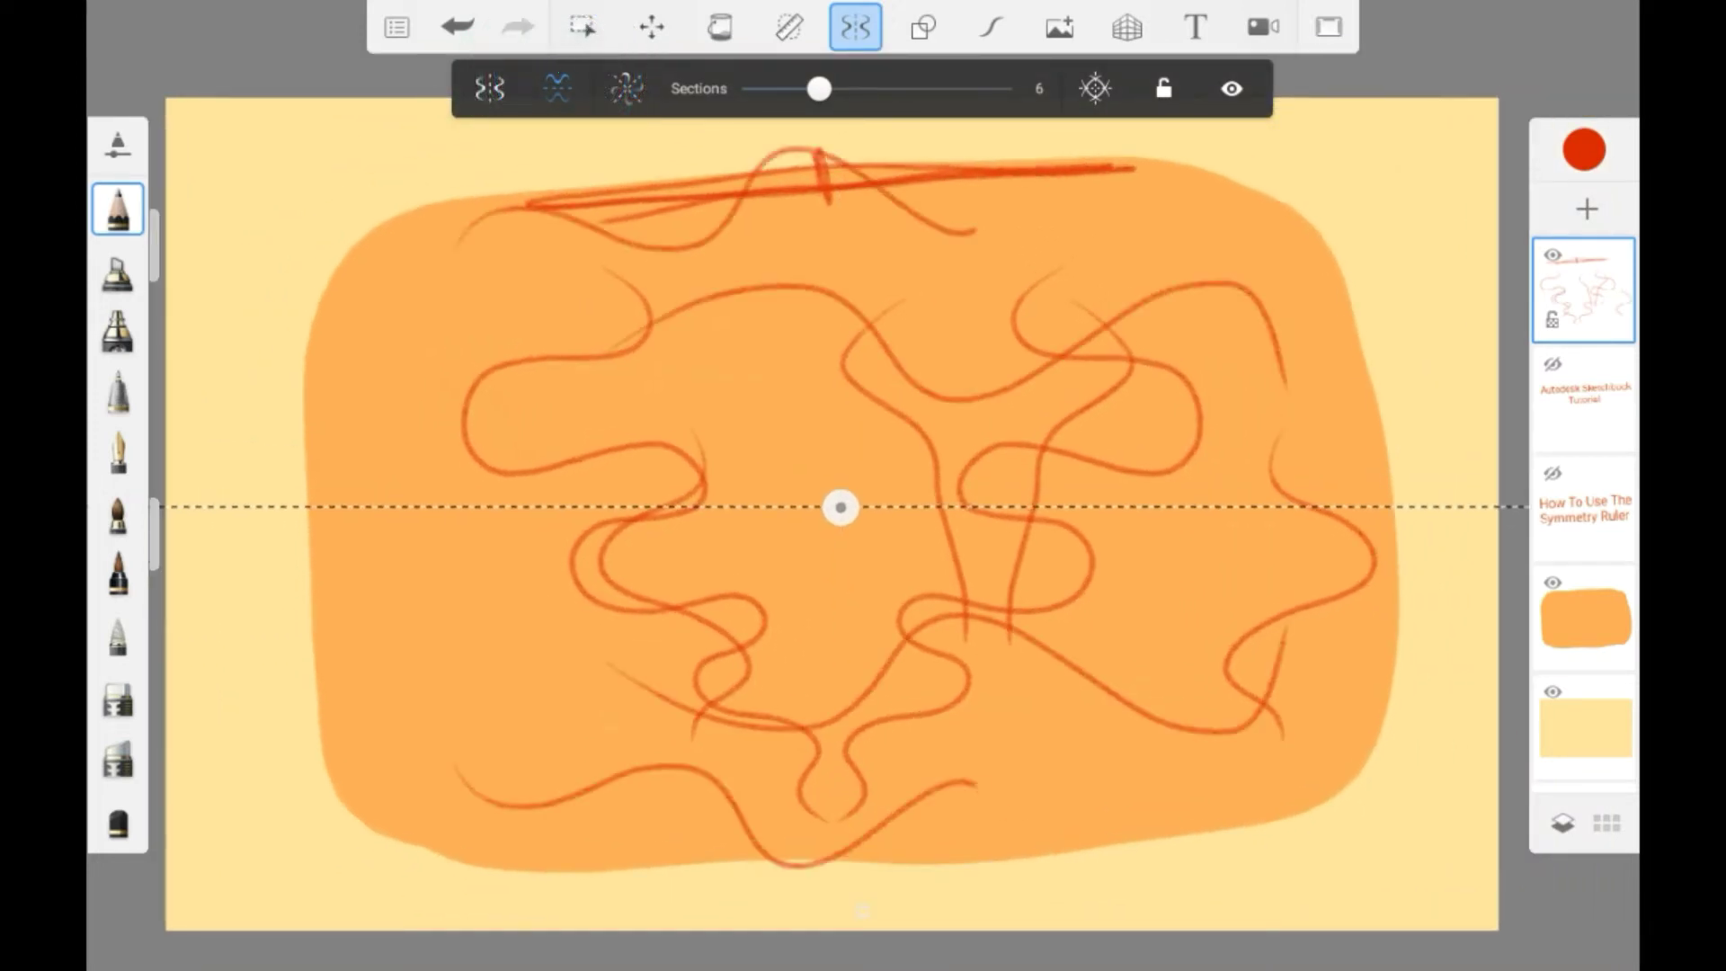
drag(581, 445, 932, 446)
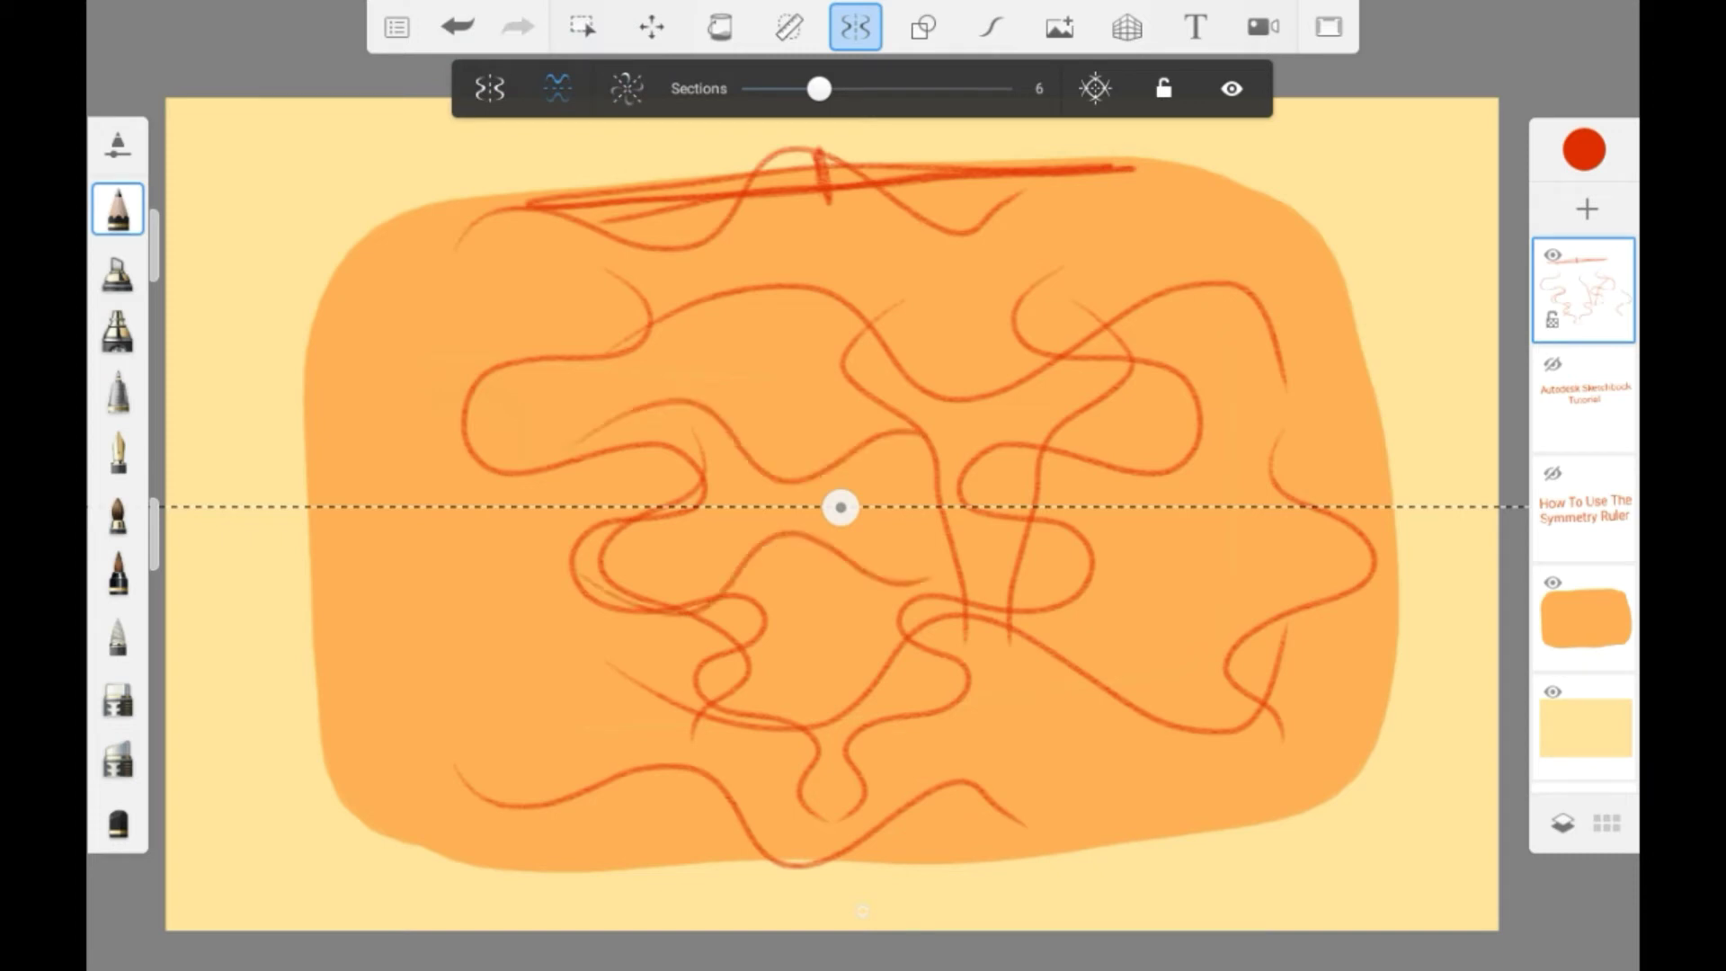
Add vertical mirroring, clear the layer, and draw an S-curve mirrored into four quadrants.
click(489, 88)
mouse_move(566, 243)
mouse_down()
mouse_move(620, 310)
mouse_move(445, 661)
mouse_up()
click(1585, 289)
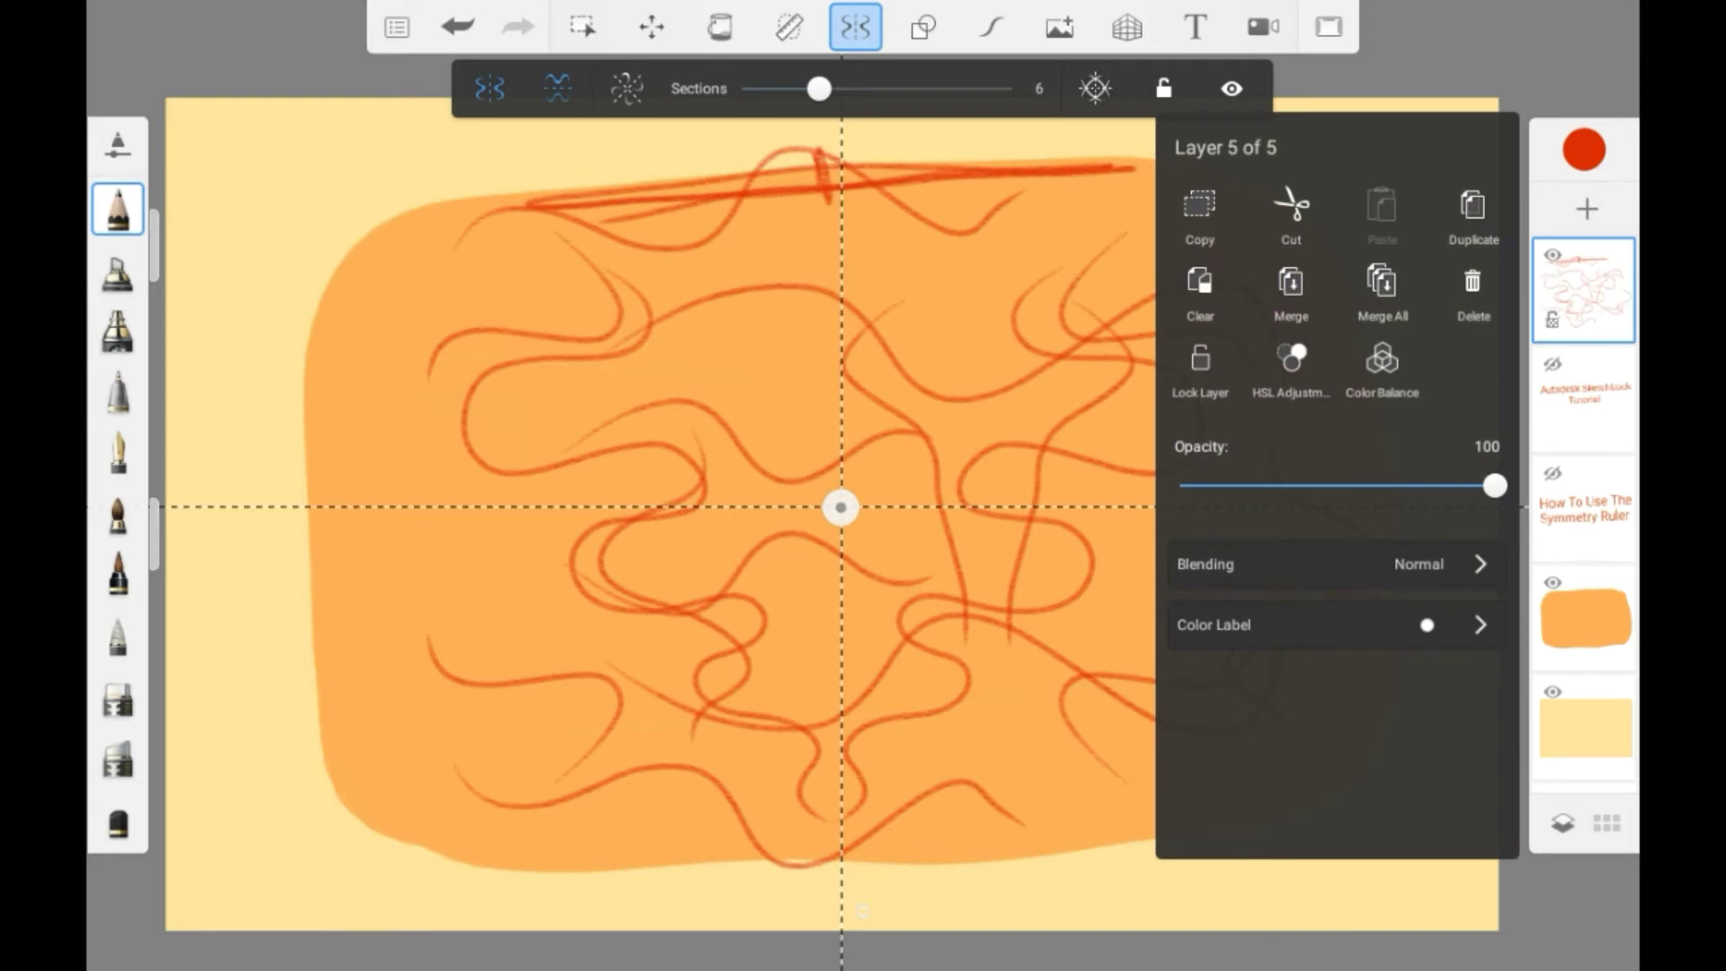
click(1200, 286)
mouse_move(722, 276)
mouse_down()
mouse_move(573, 313)
mouse_move(701, 384)
mouse_move(716, 433)
mouse_move(619, 435)
mouse_up()
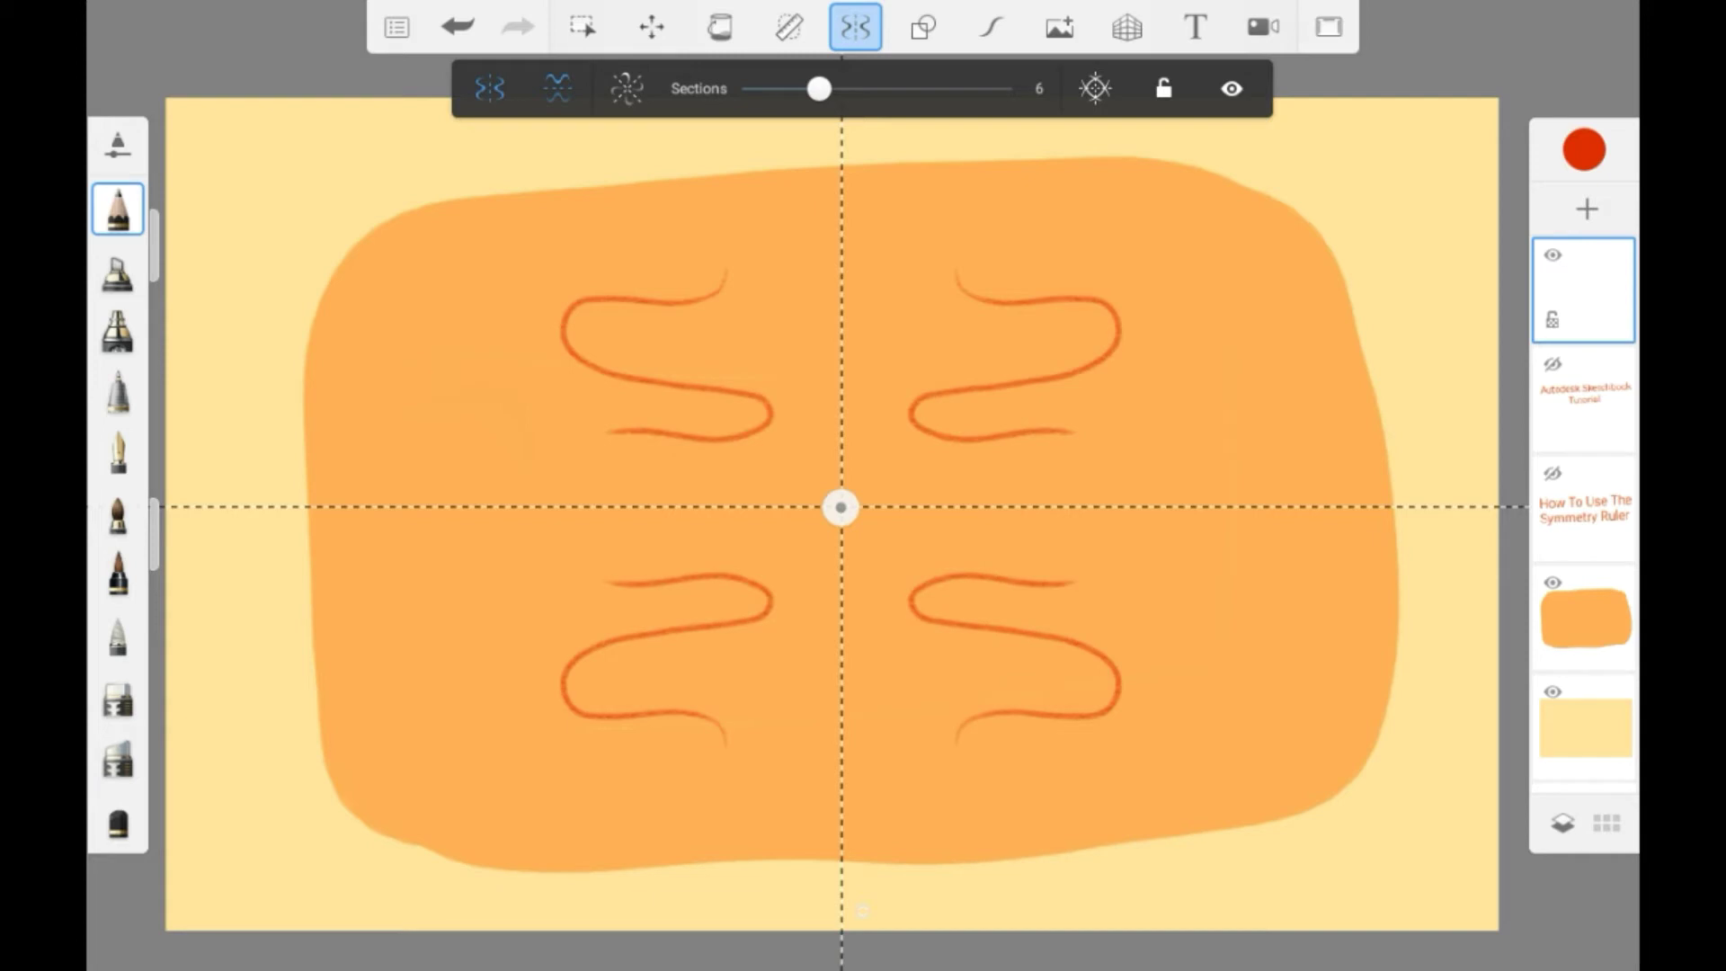
click(1585, 290)
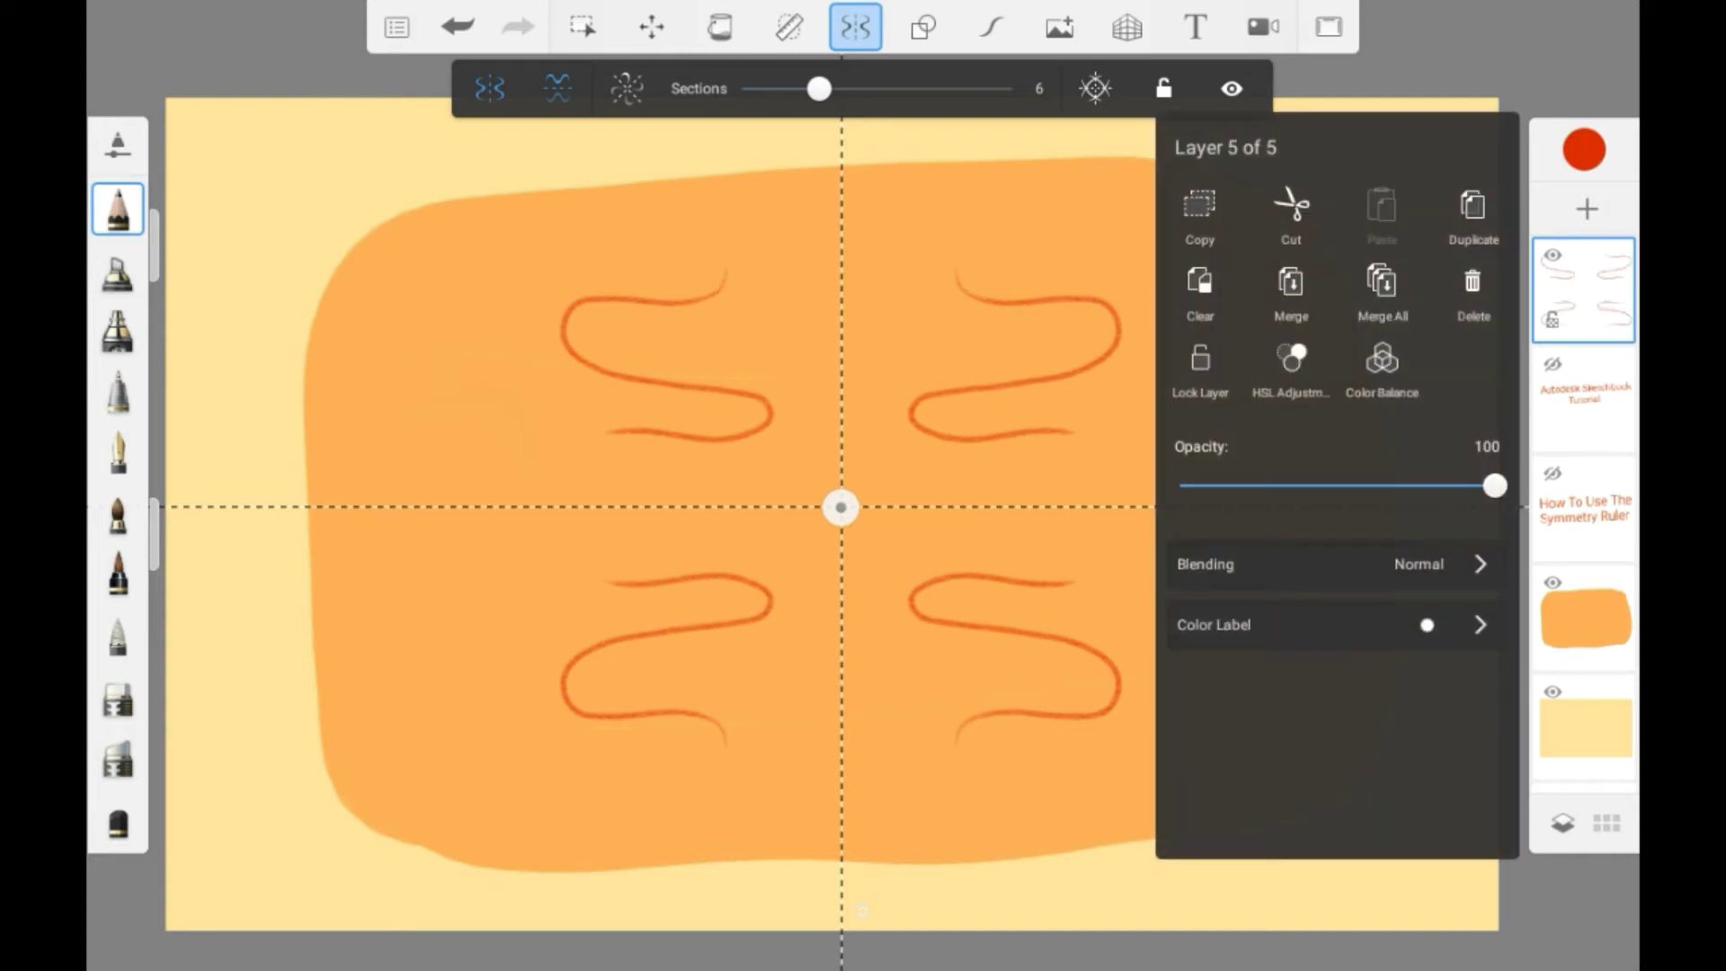
Clear the layer, switch to radial symmetry, and draw a test stroke, then undo it.
click(1199, 290)
click(625, 88)
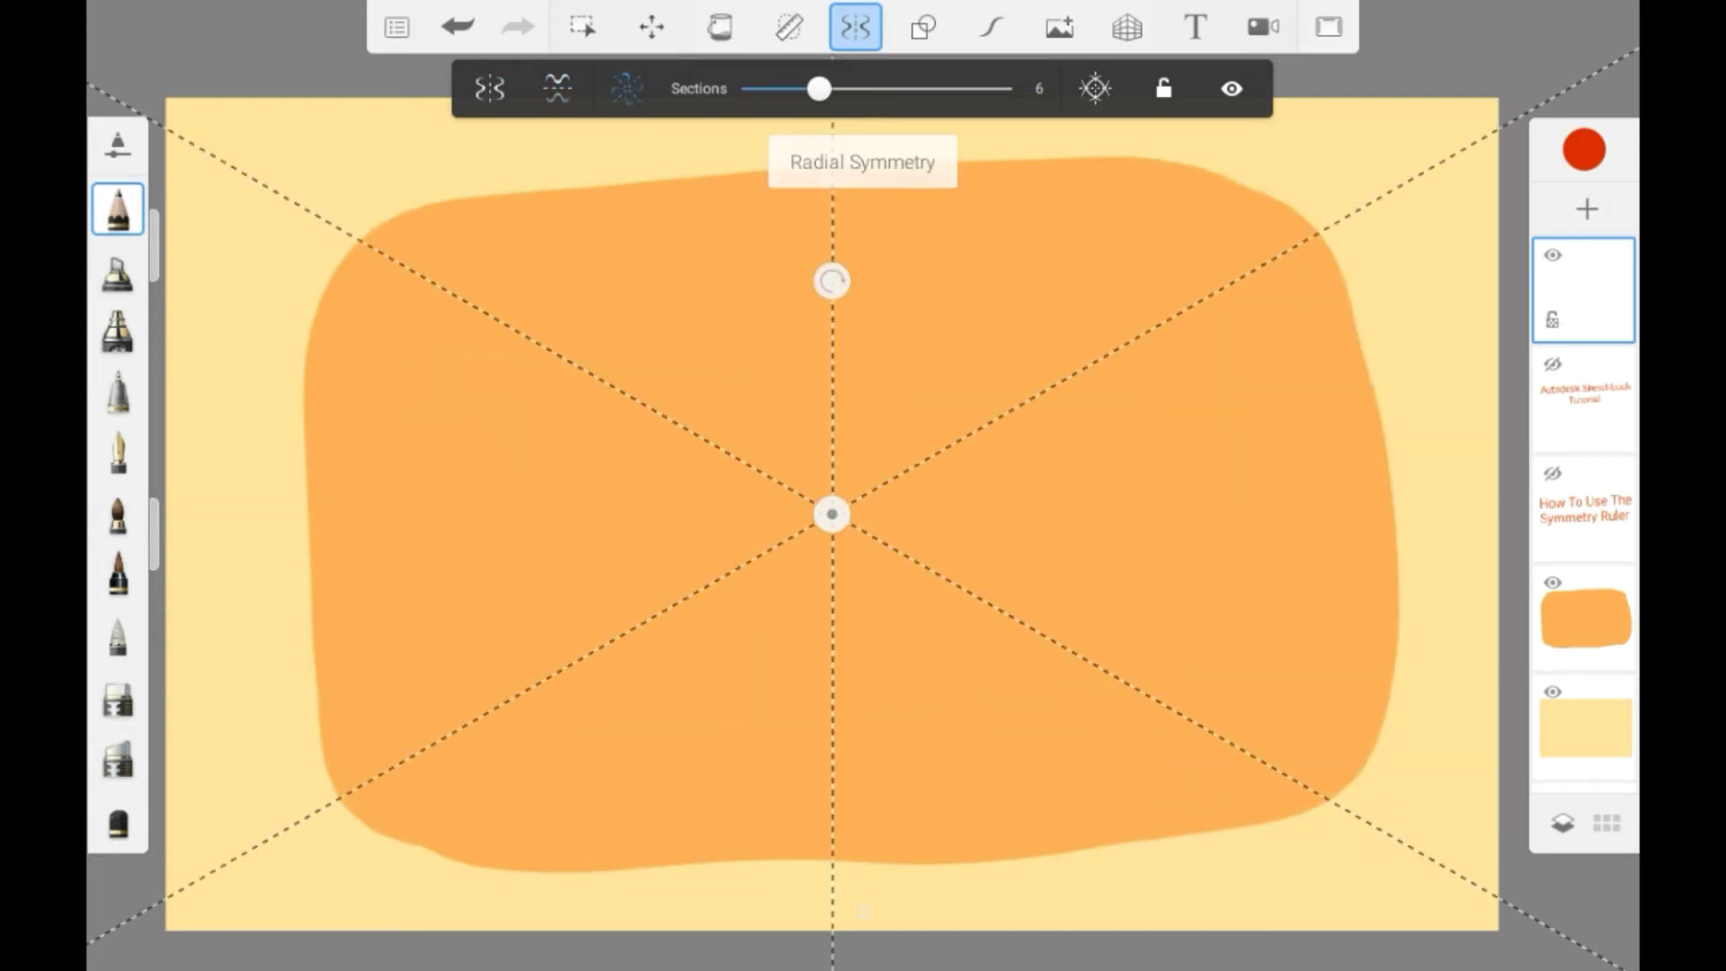
drag(581, 230, 751, 353)
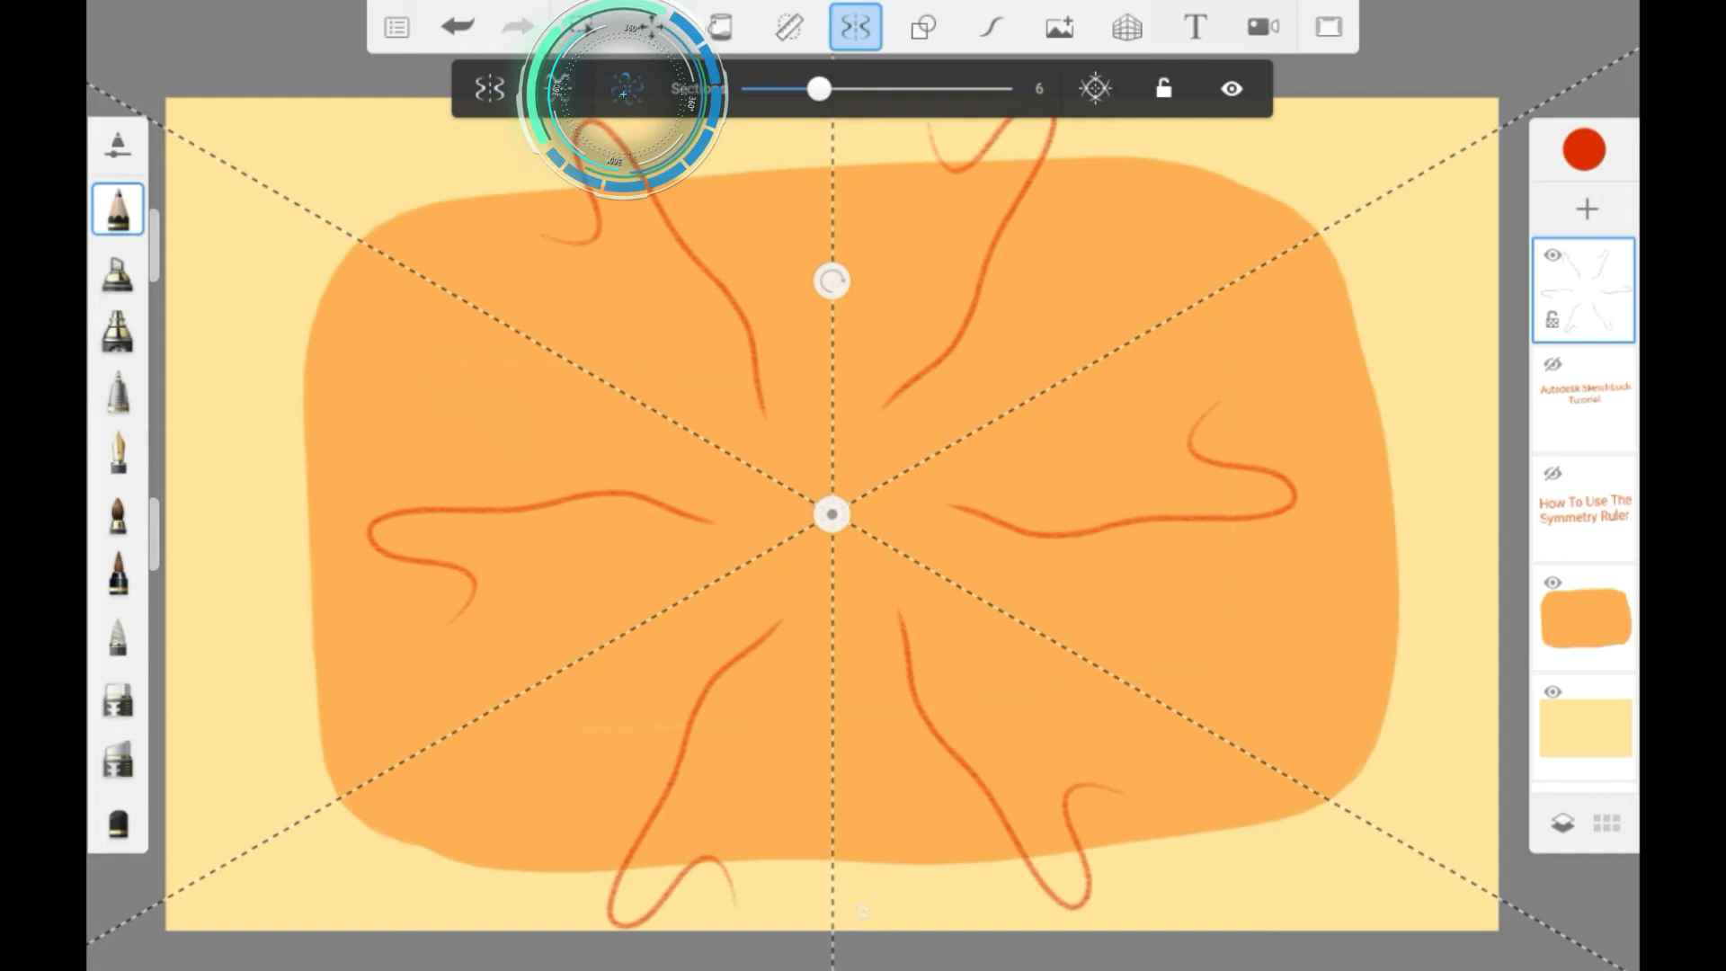
key(ctrl+z)
Set radial symmetry to 16 sections, draw wavy spiral strokes, and clear them.
mouse_move(819, 88)
mouse_down()
mouse_move(1012, 88)
mouse_move(743, 88)
mouse_move(1012, 88)
mouse_up()
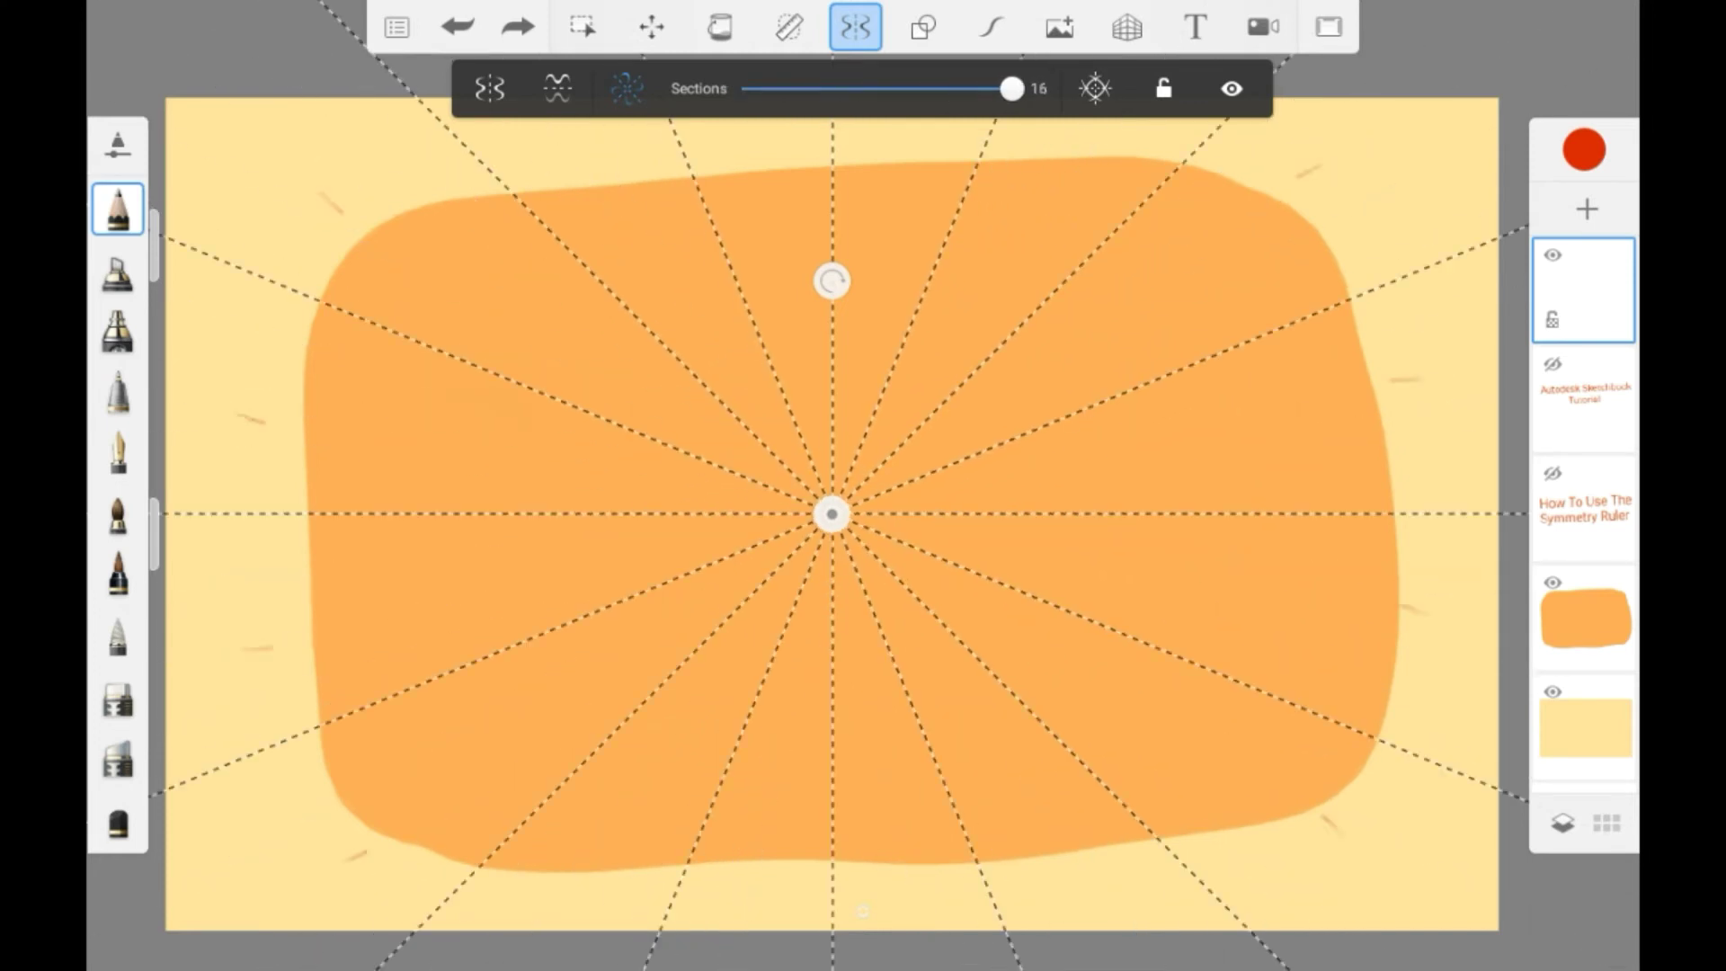
drag(271, 432, 539, 540)
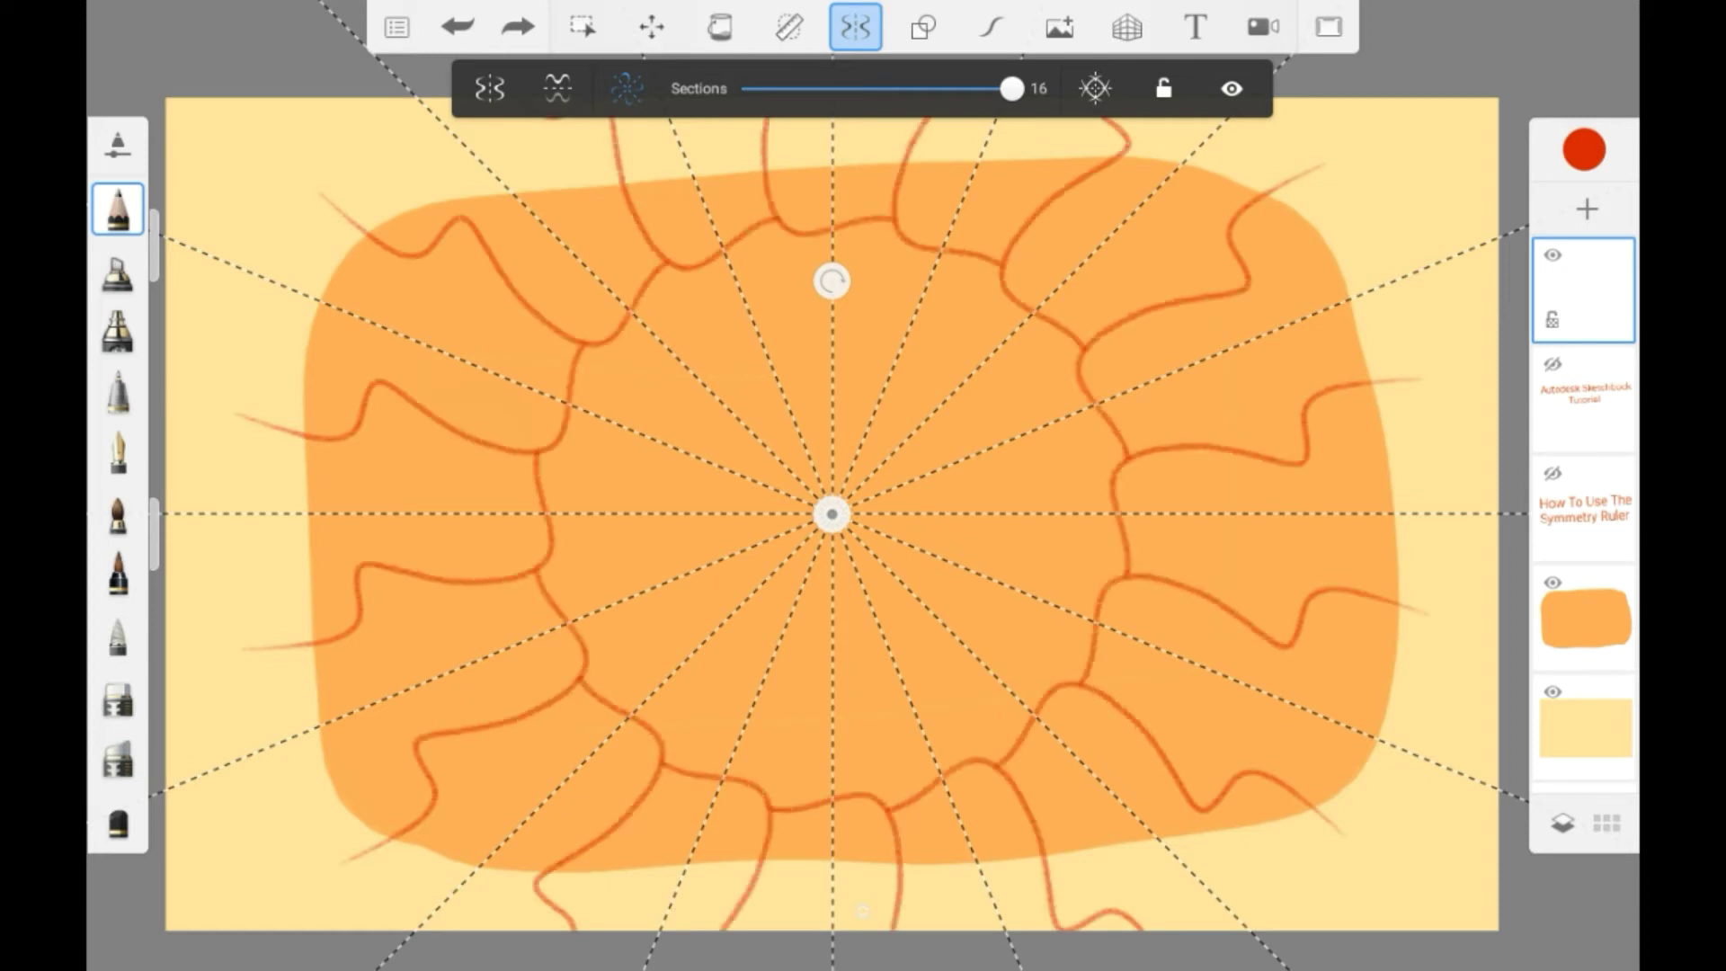
mouse_move(567, 648)
mouse_down()
mouse_move(891, 358)
mouse_move(832, 513)
mouse_up()
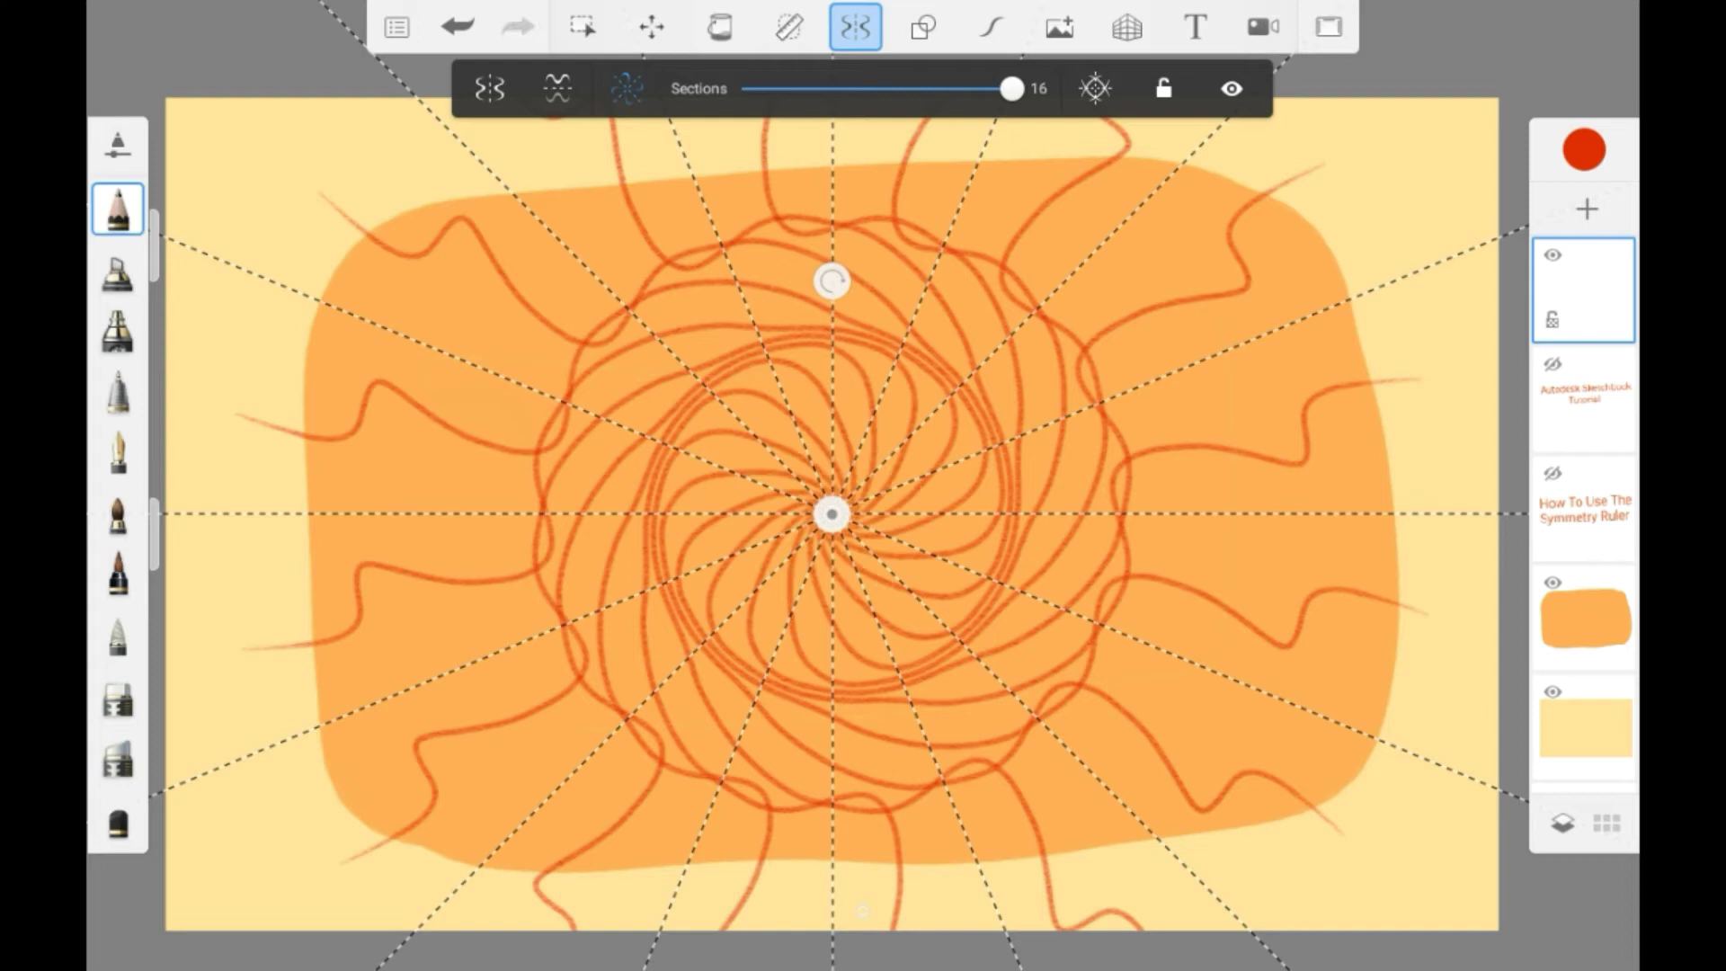
scroll(832, 513, down, 2)
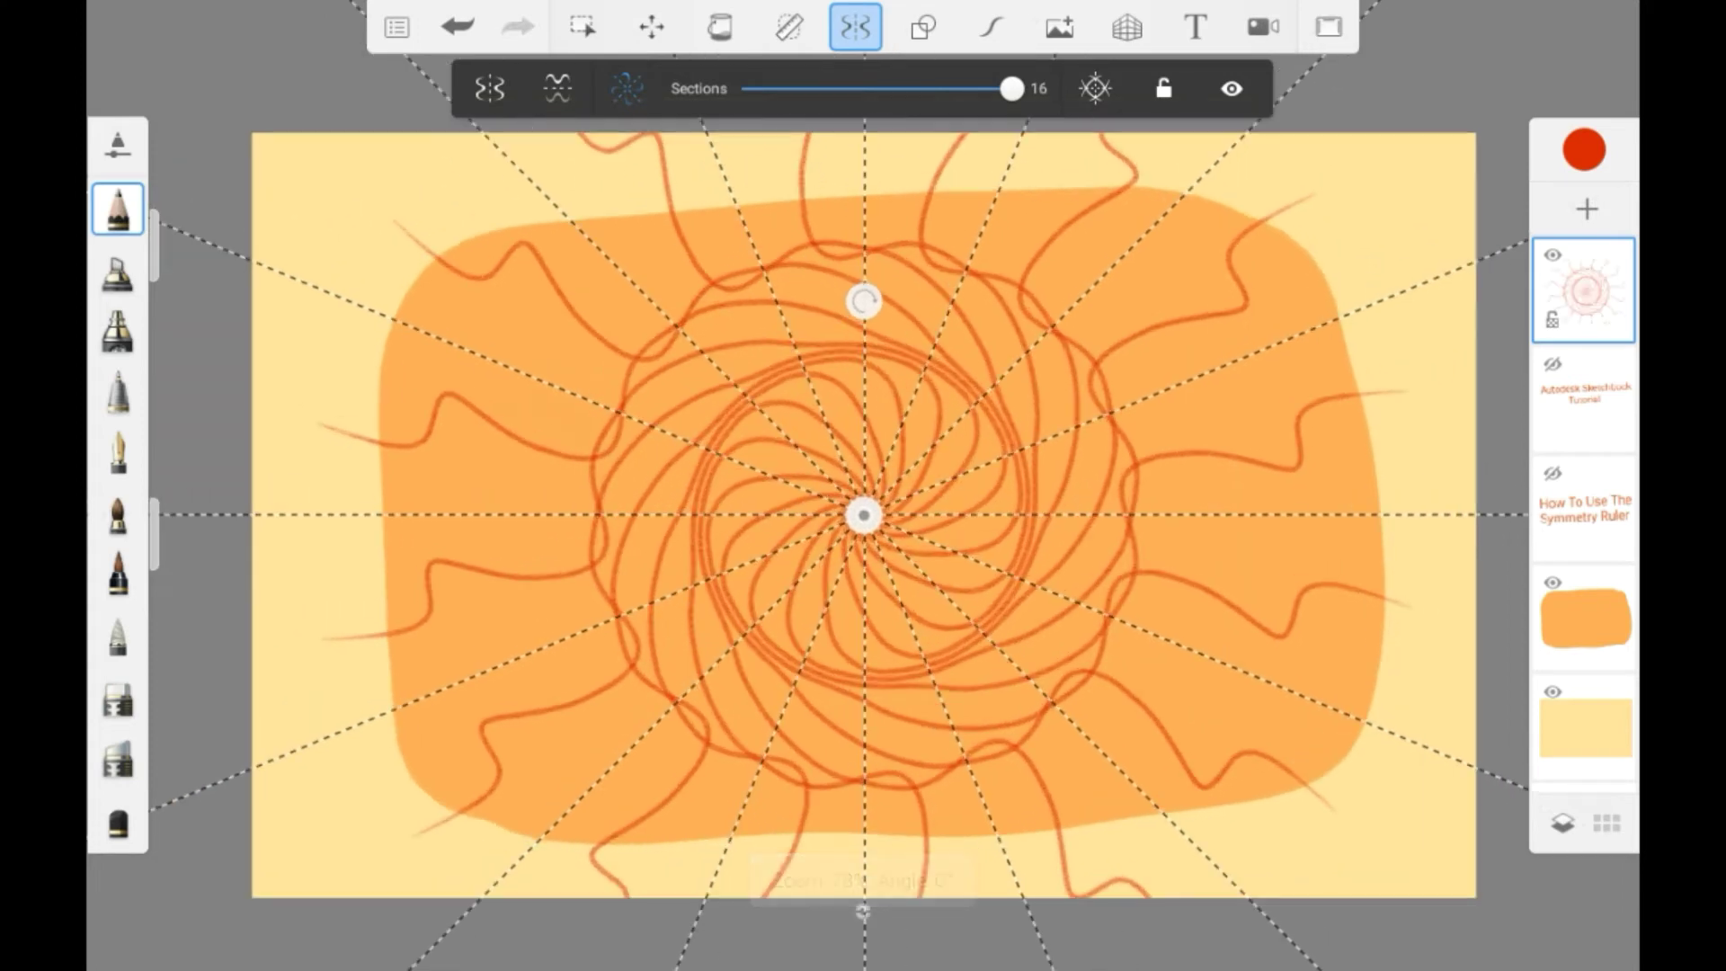
click(1585, 290)
click(1200, 289)
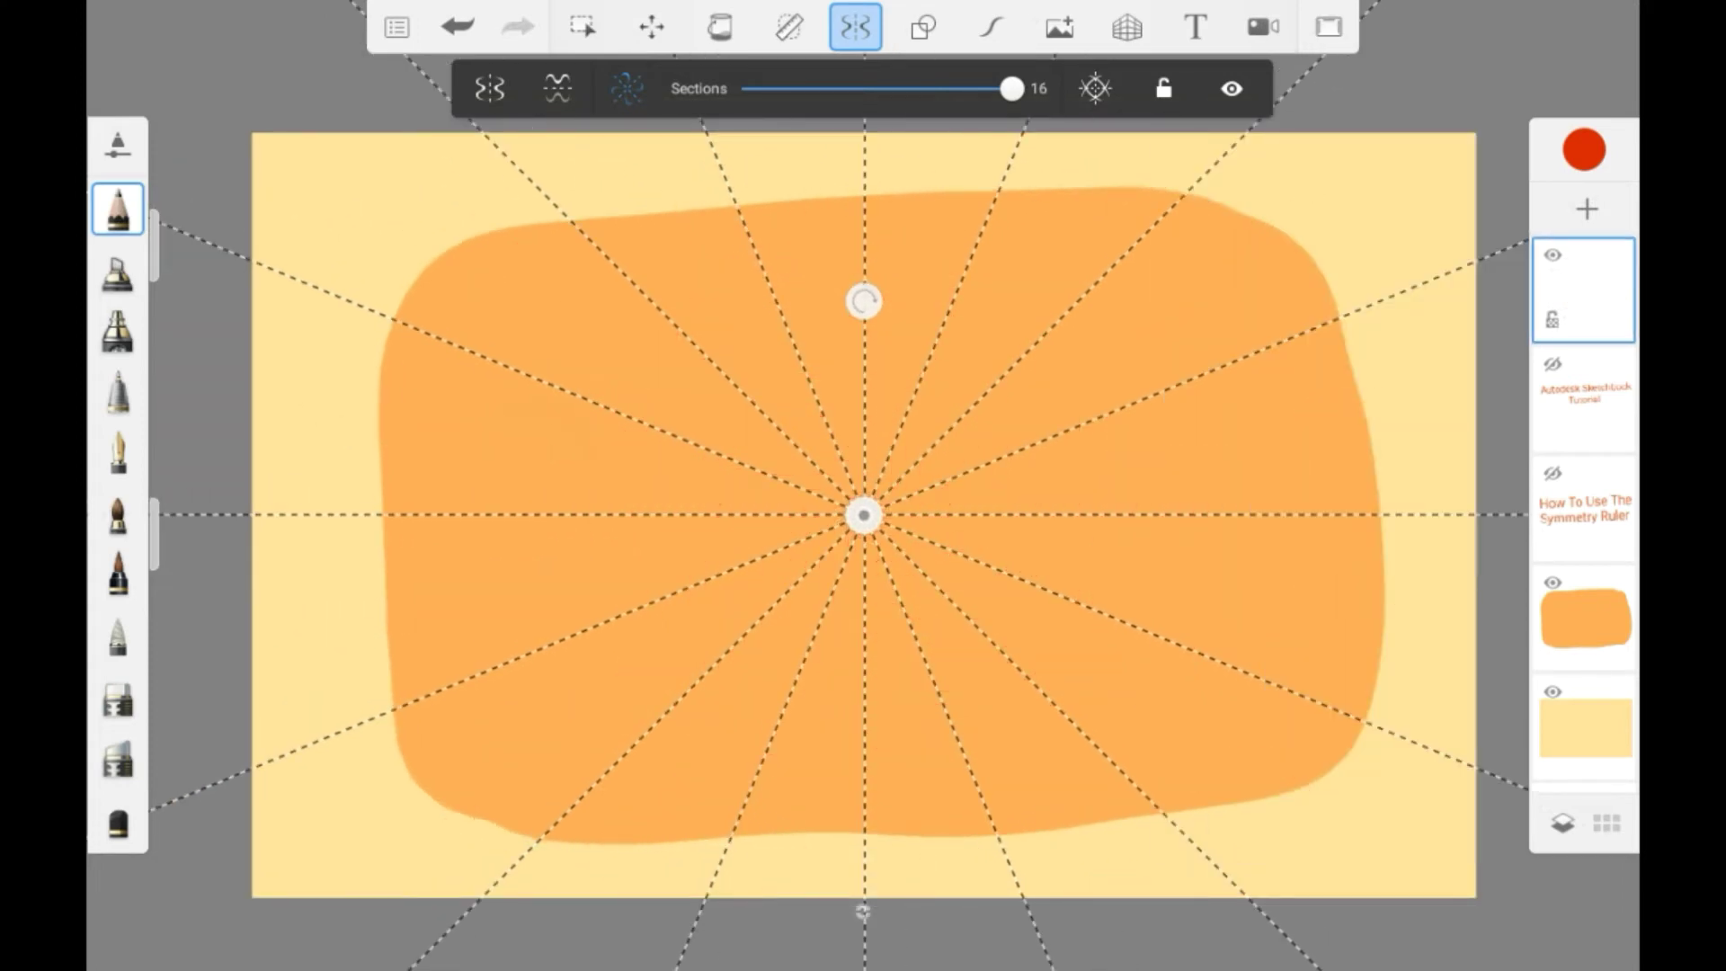
Turn on 'Stop strokes at center line' and draw short radial and hook strokes.
click(1097, 87)
click(1097, 88)
click(1096, 88)
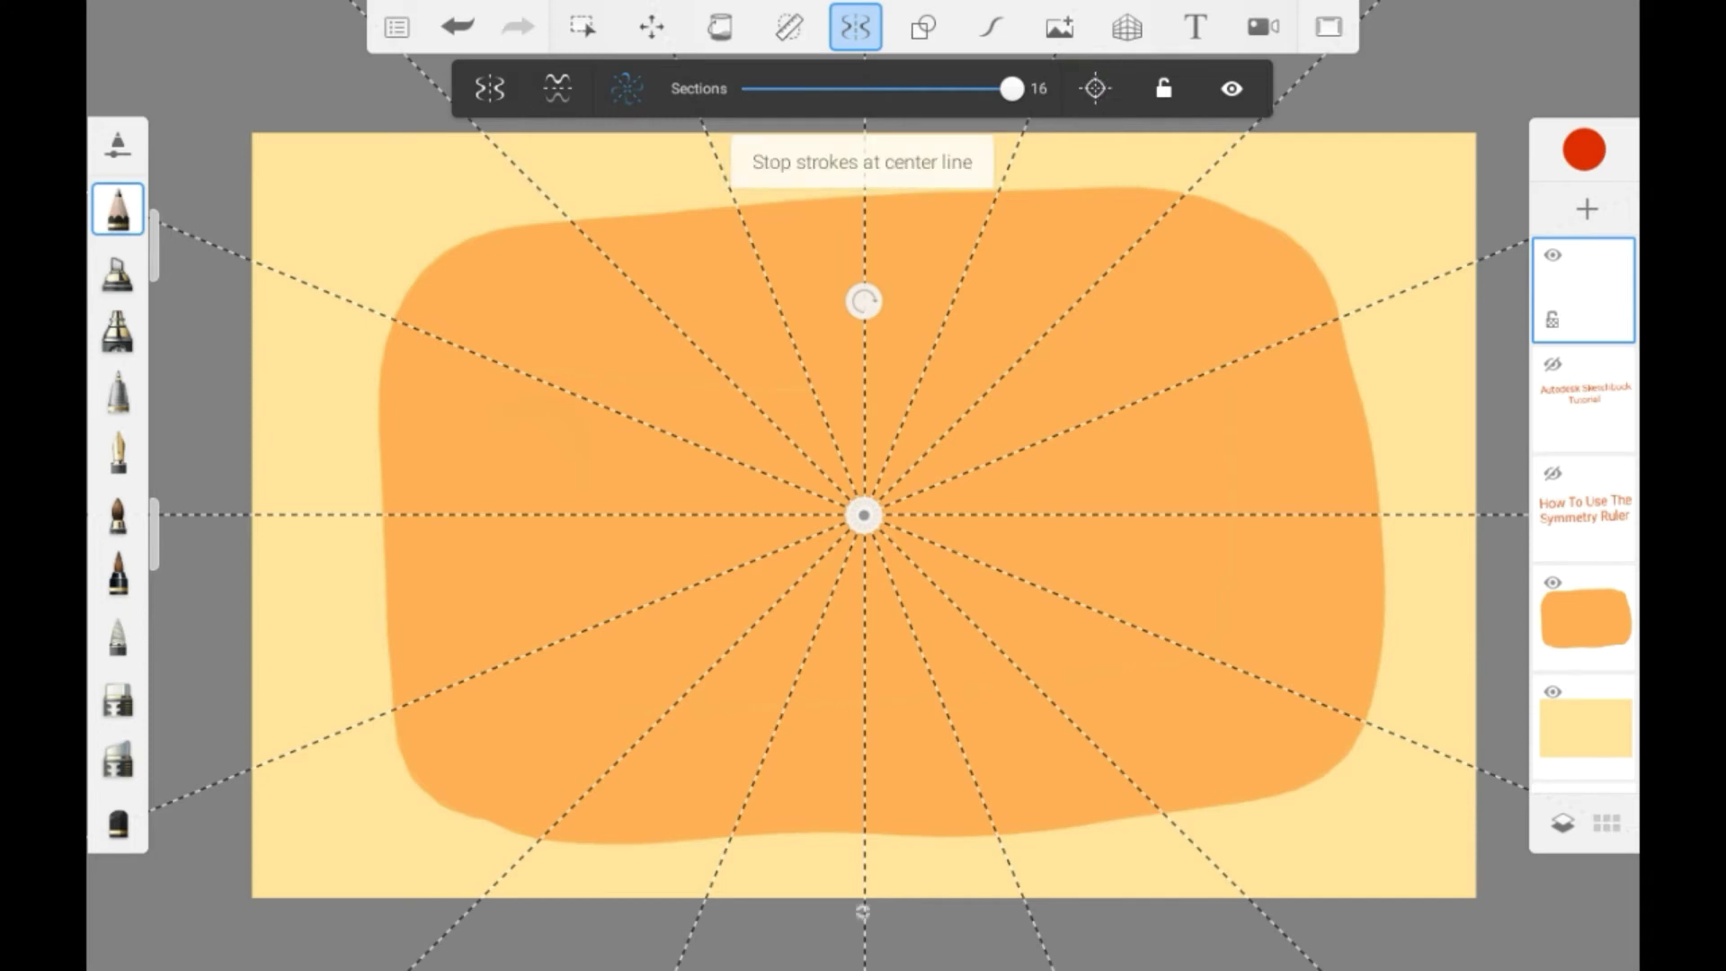
scroll(863, 512, up, 2)
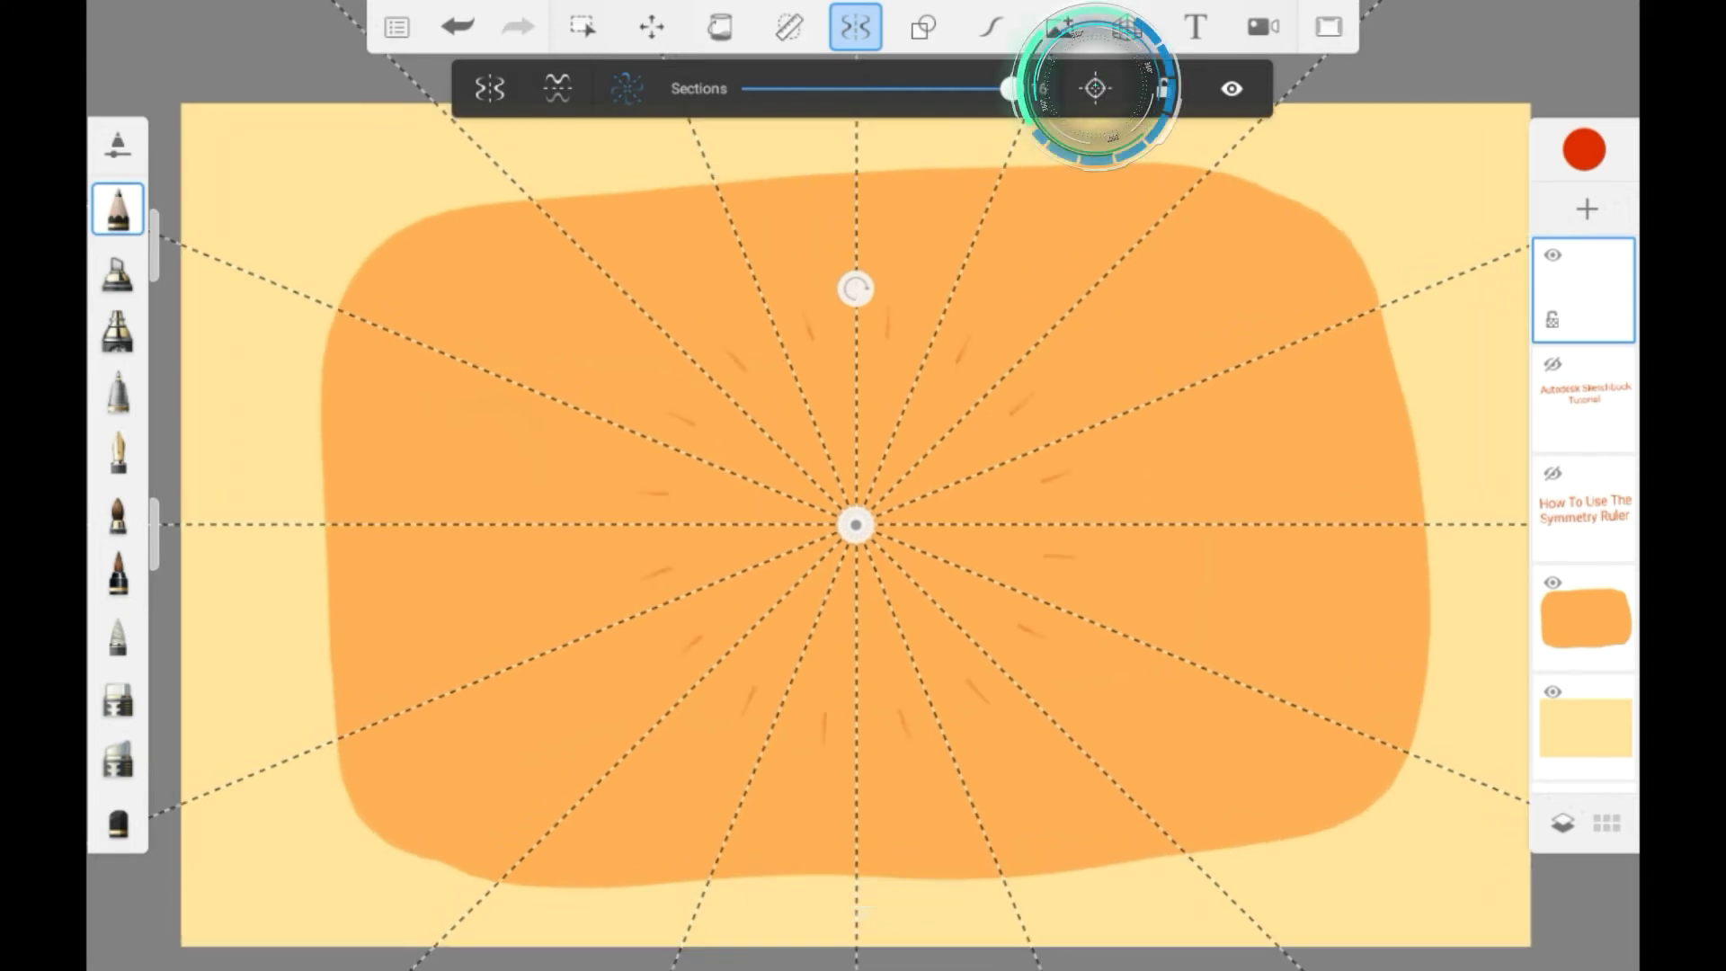
drag(863, 499, 755, 162)
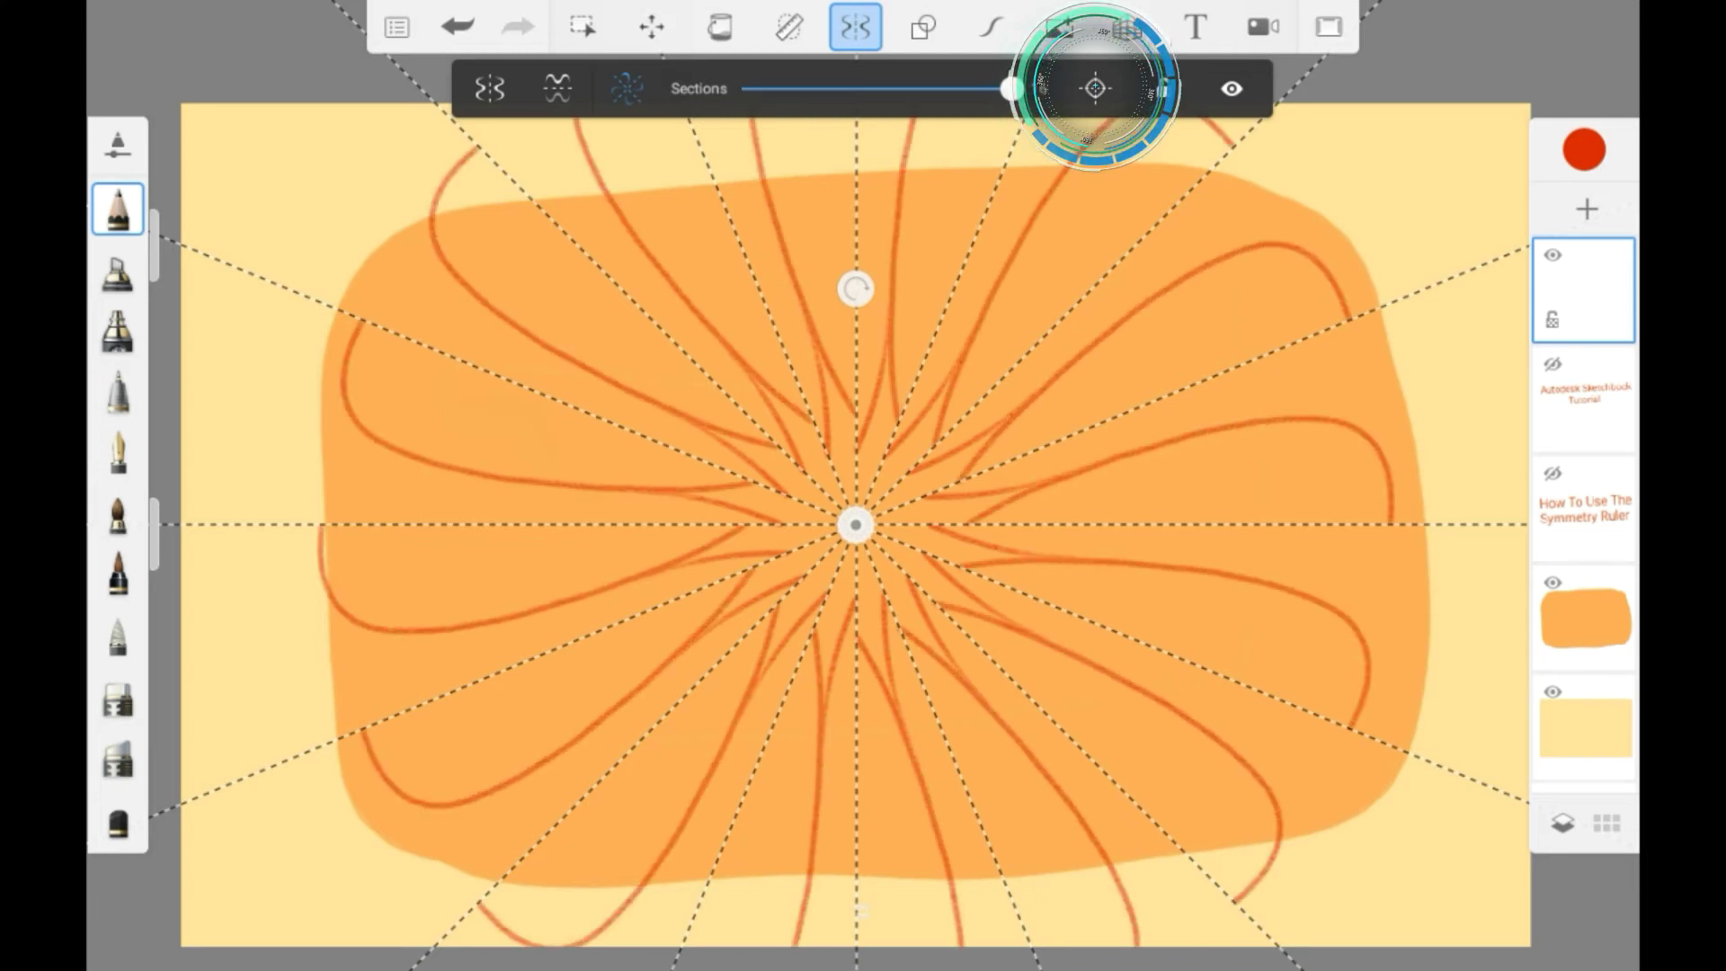
drag(1039, 290, 1065, 358)
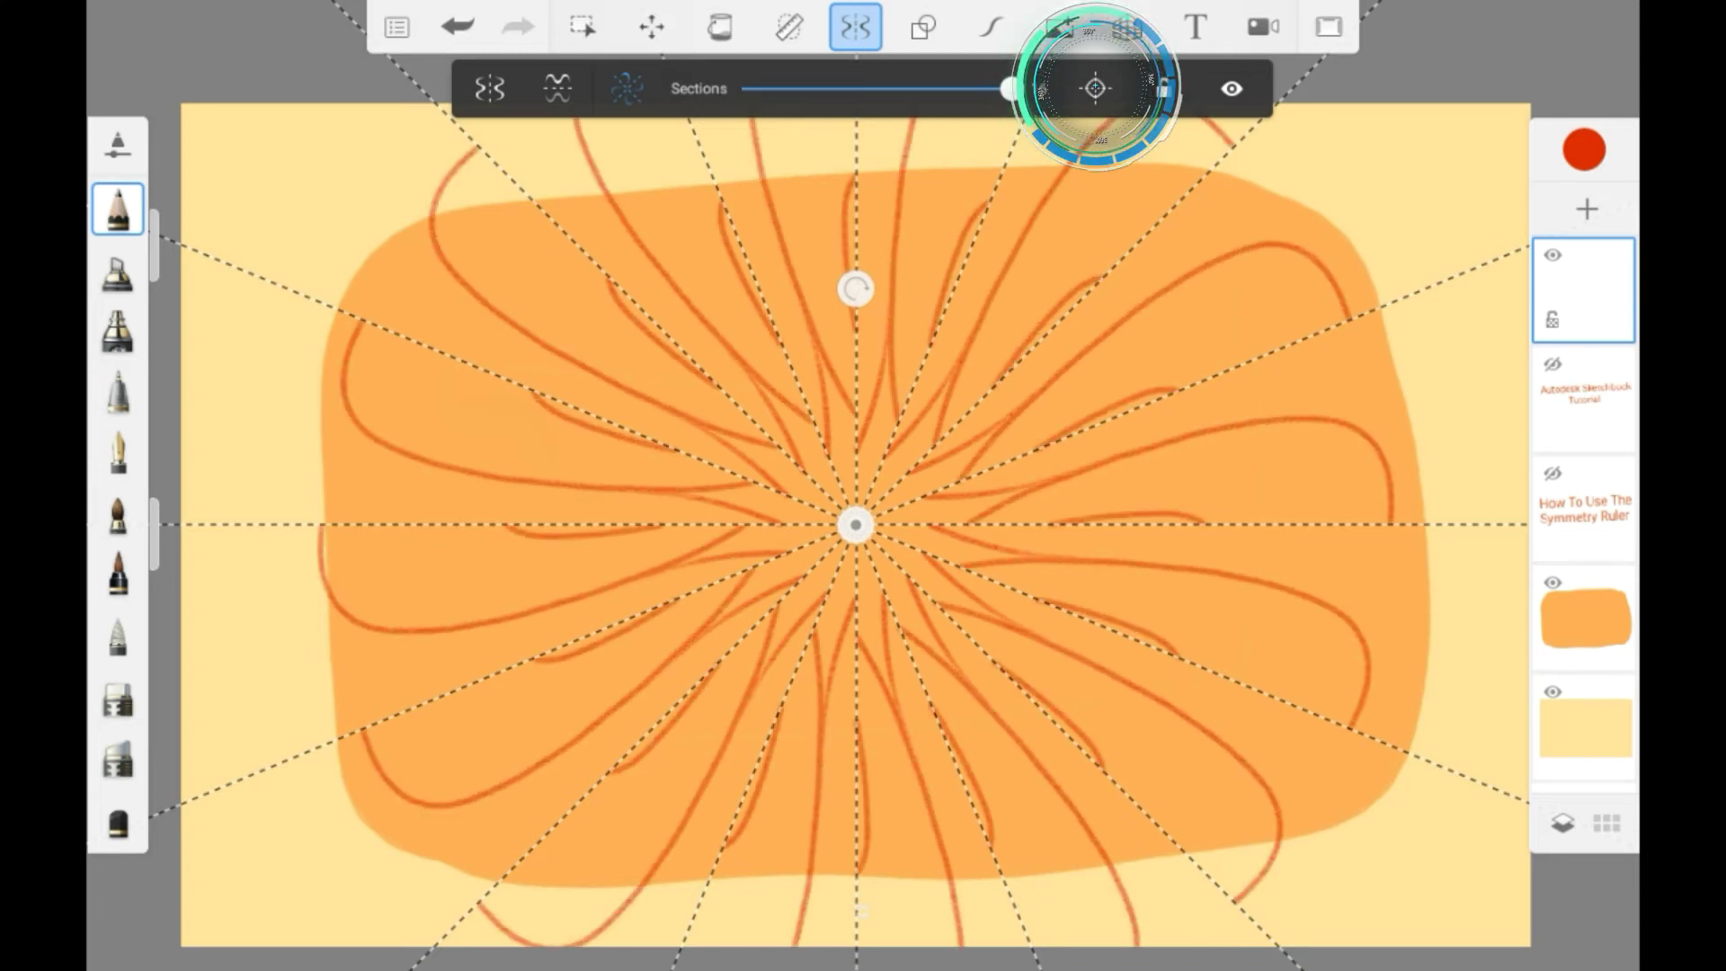
drag(500, 175, 452, 230)
Let strokes extend across section lines again, draw long curves, and clear the layer.
click(1096, 87)
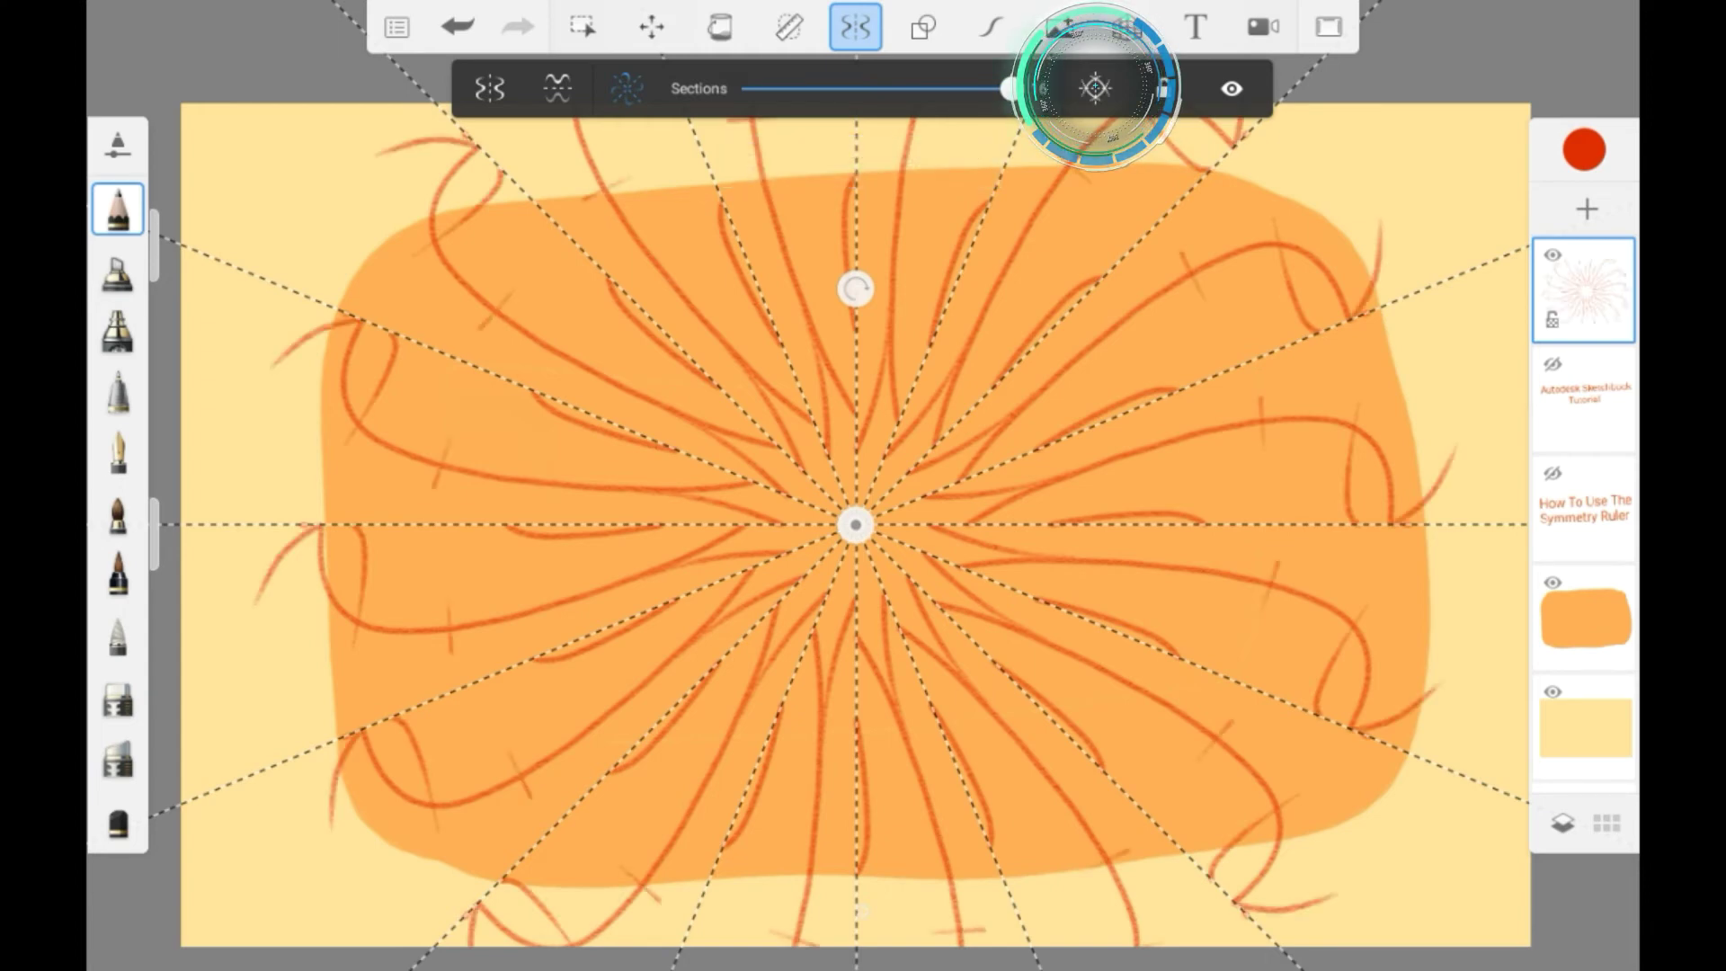
drag(674, 122, 553, 159)
click(1585, 290)
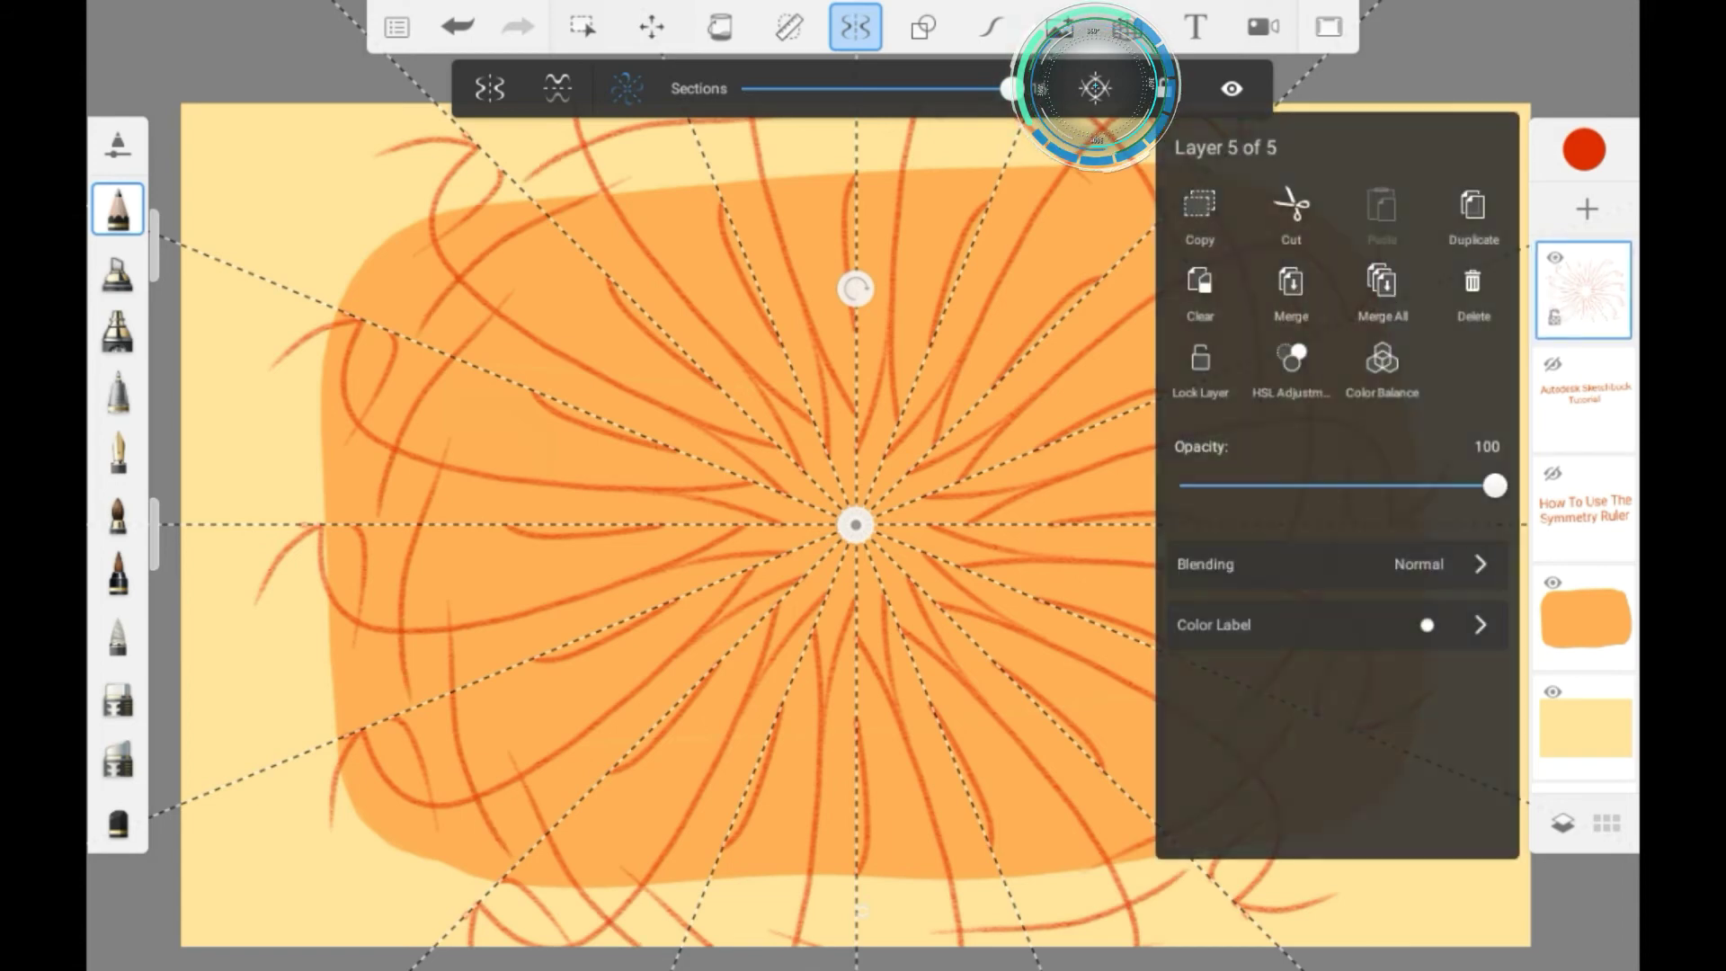
click(1291, 290)
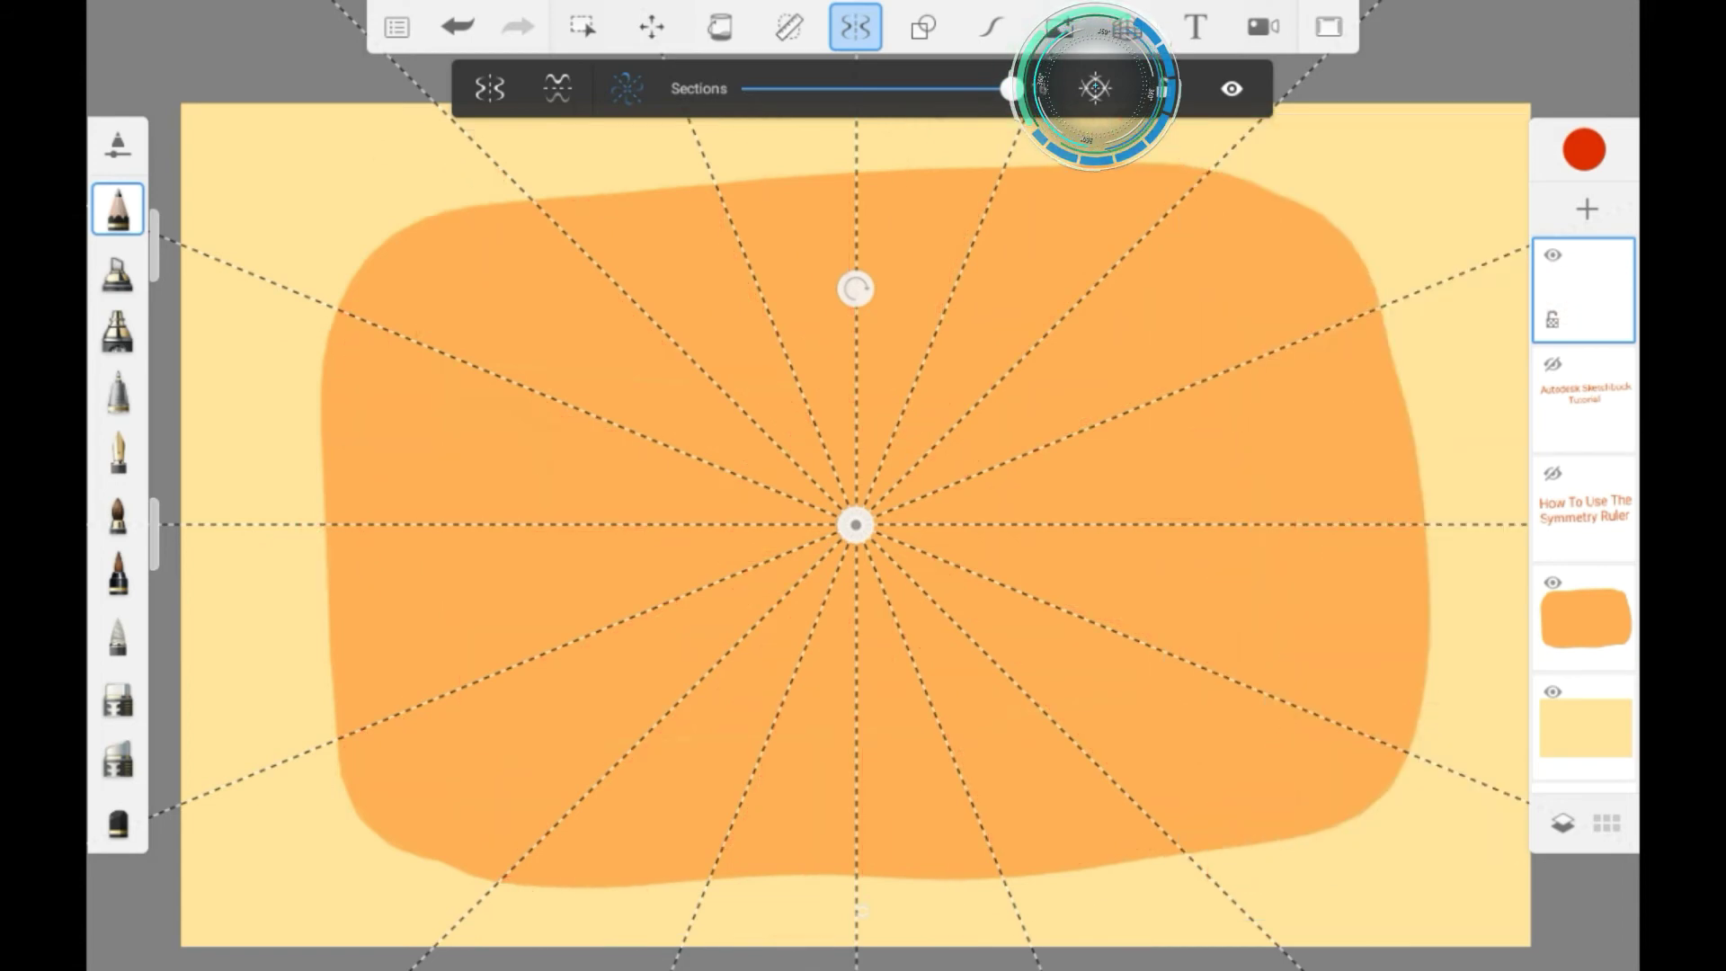
Draw short 16-fold strokes stopping at section lines, then lock the symmetry lines.
click(1095, 88)
mouse_move(594, 169)
mouse_down()
mouse_move(534, 179)
mouse_move(540, 912)
mouse_up()
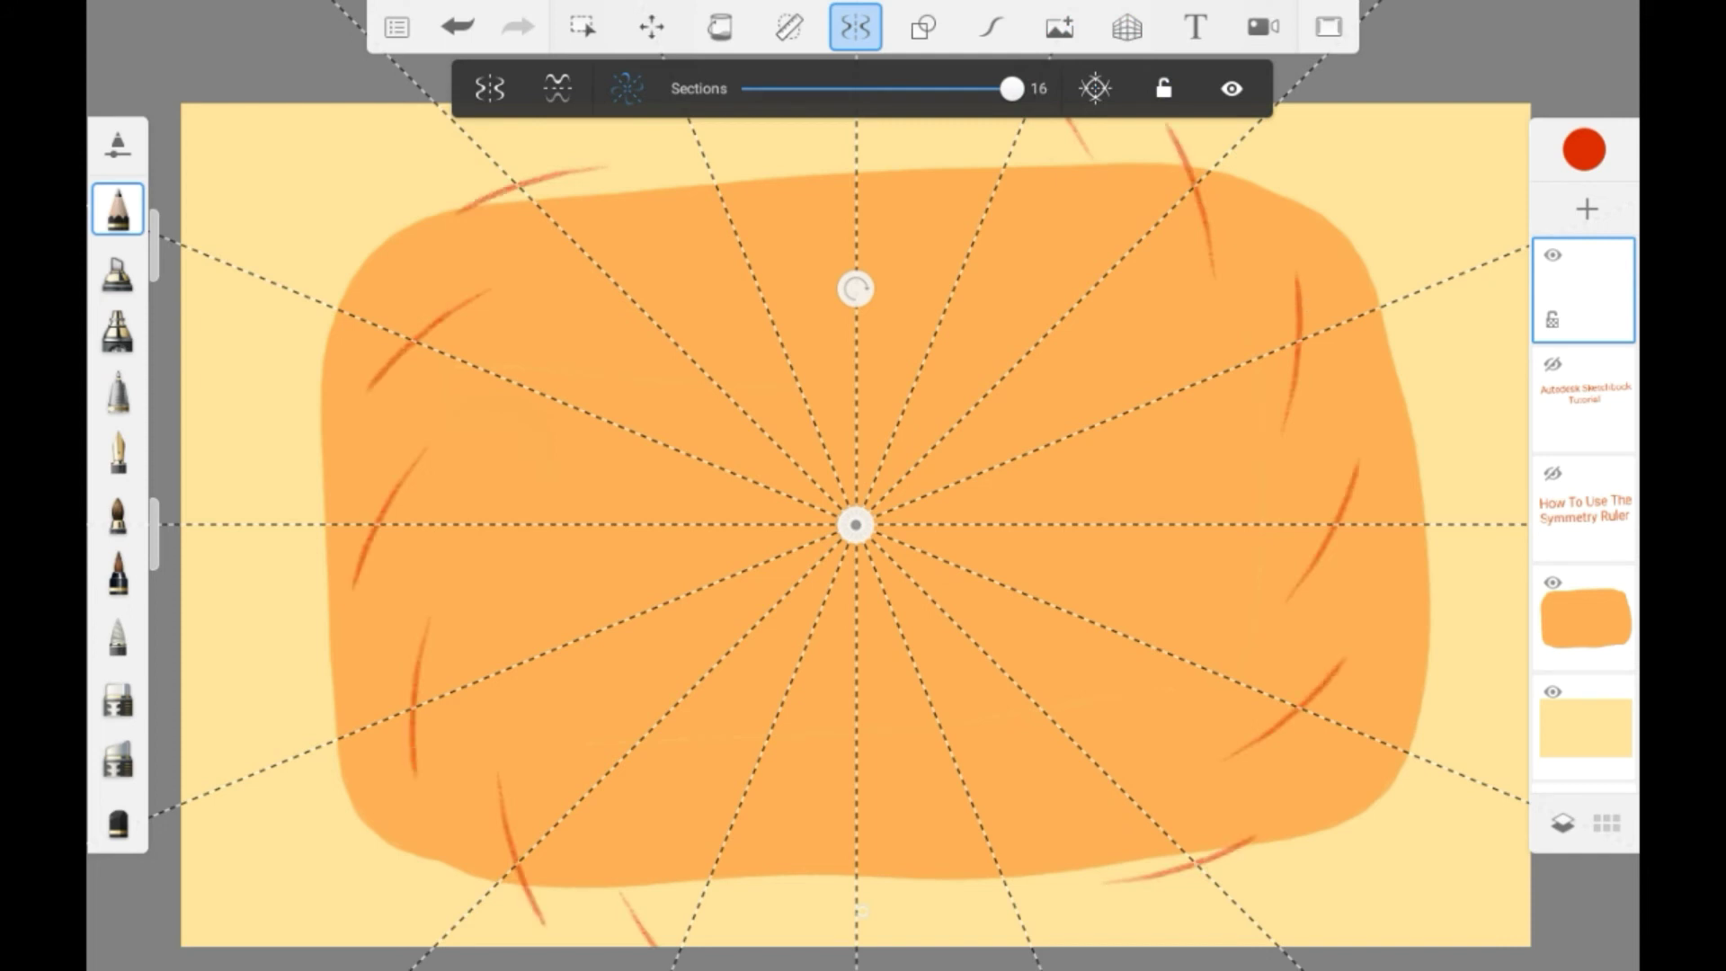
click(1096, 88)
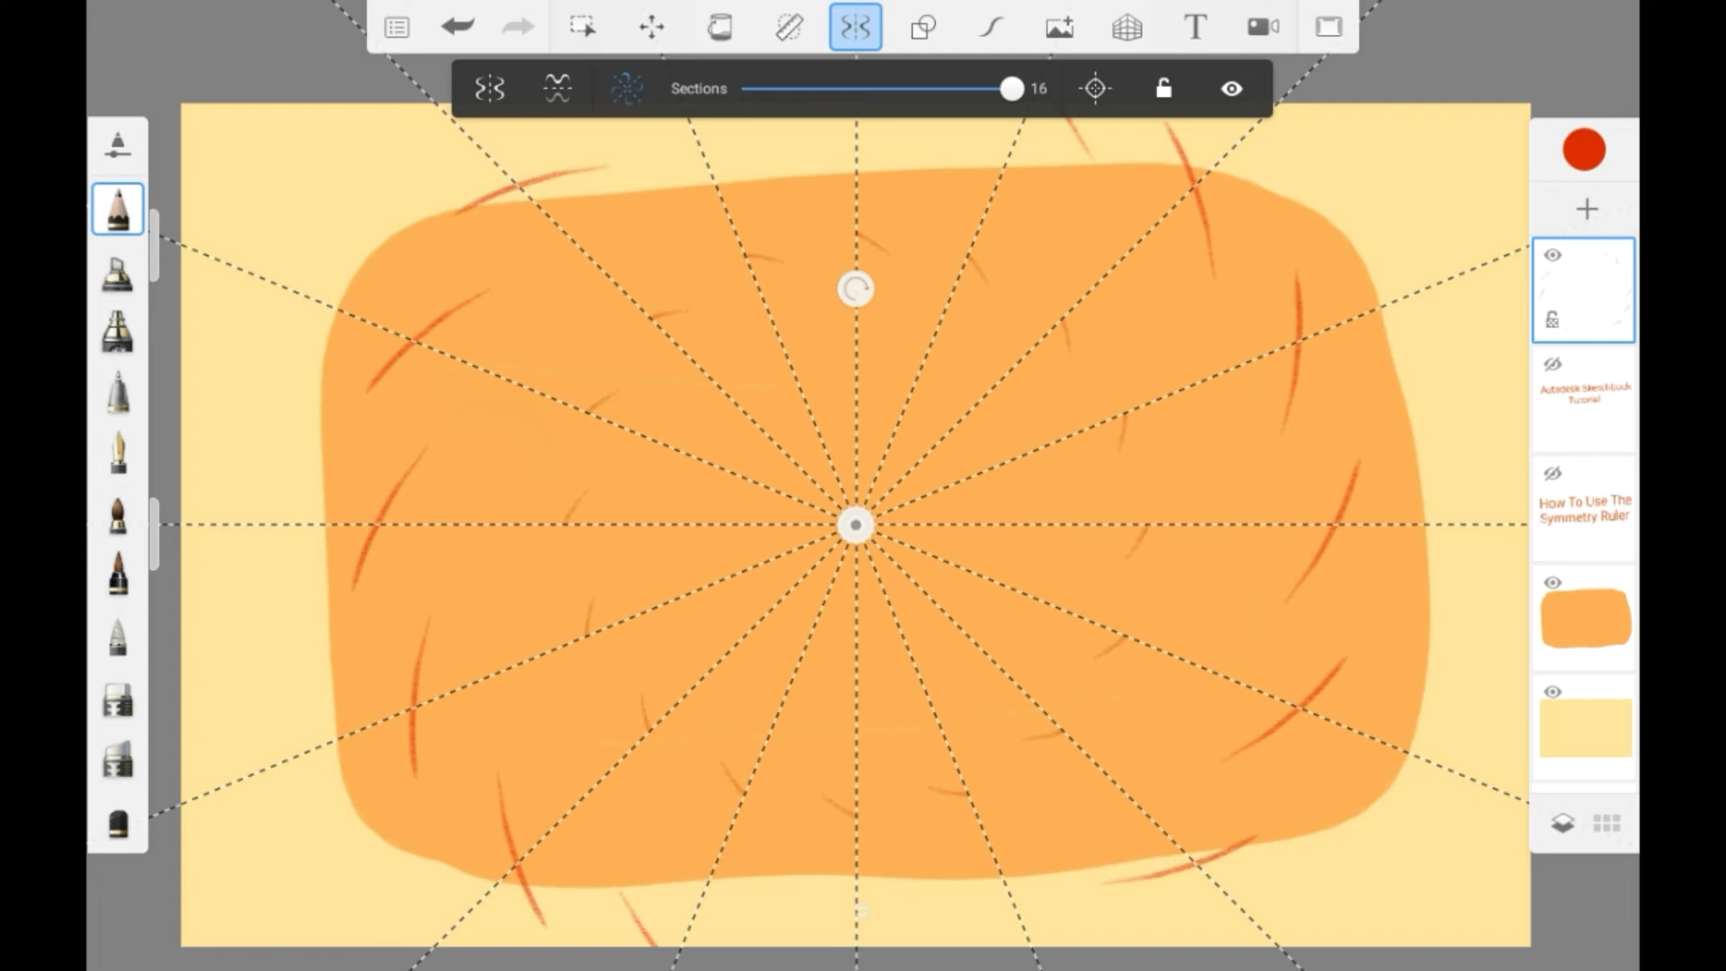
drag(859, 159, 900, 189)
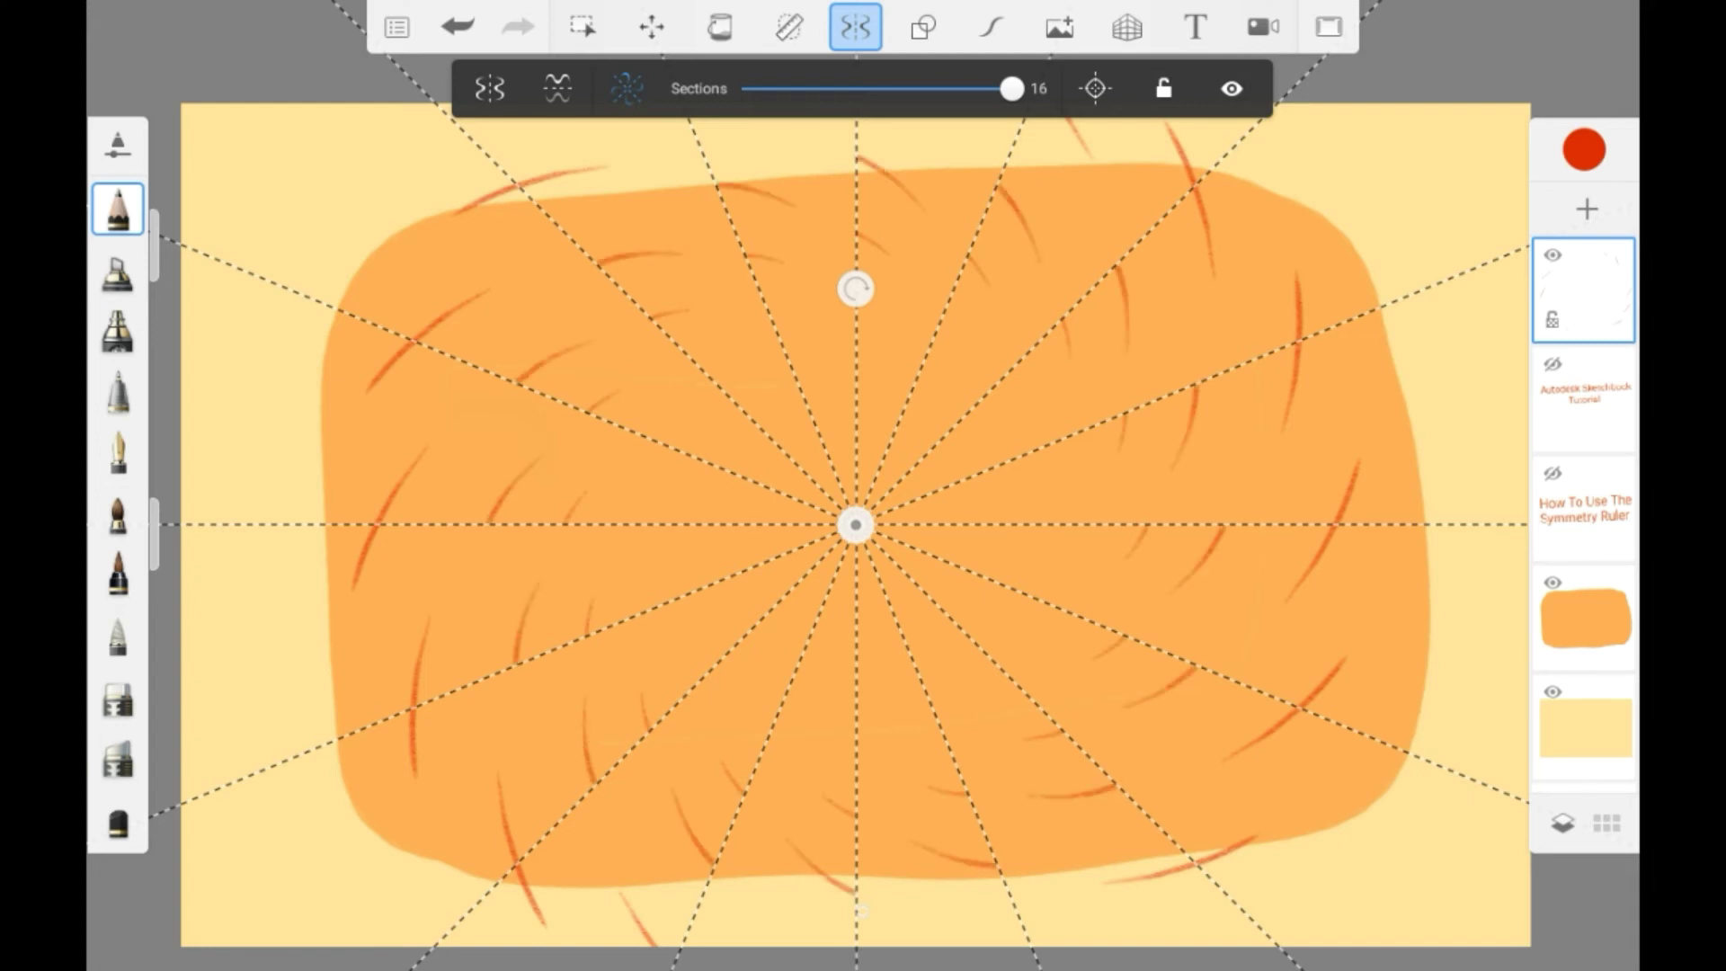
click(1164, 88)
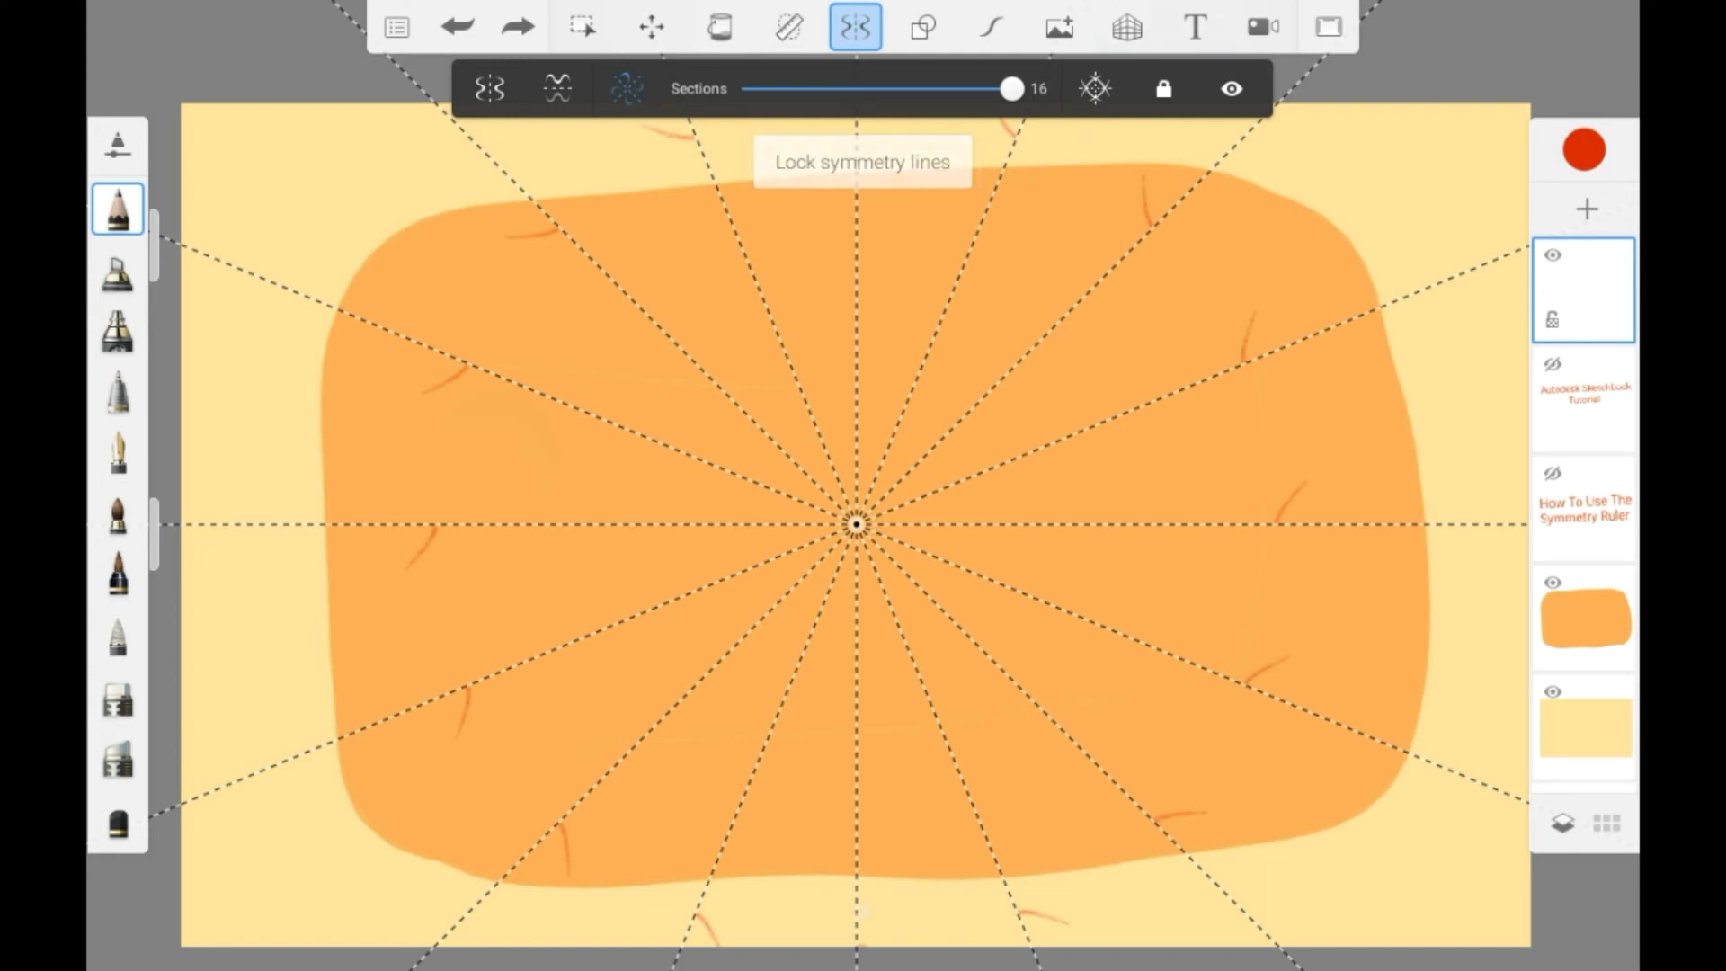
Unlock the symmetry lines, move the radial centre right, and lock them again.
click(1163, 88)
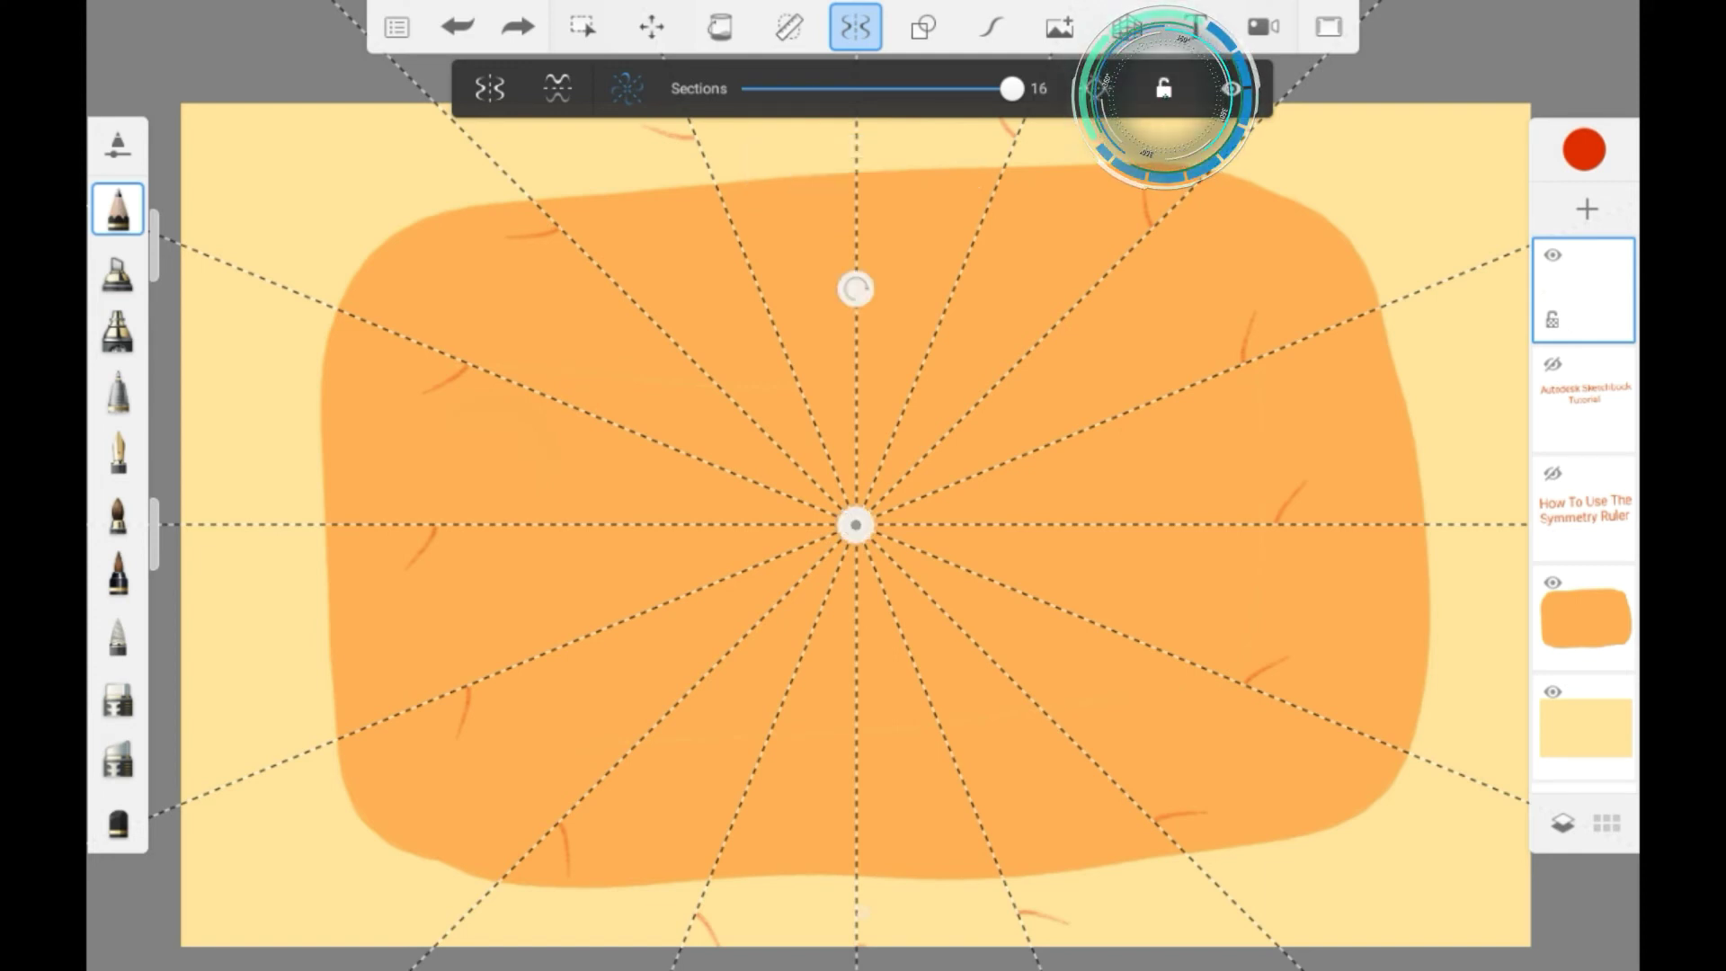
drag(857, 524, 1025, 560)
click(1163, 88)
Draw radiating and spiral test strokes, clear the layer, and hide the symmetry guides.
drag(1254, 337, 1268, 391)
drag(944, 593, 1254, 756)
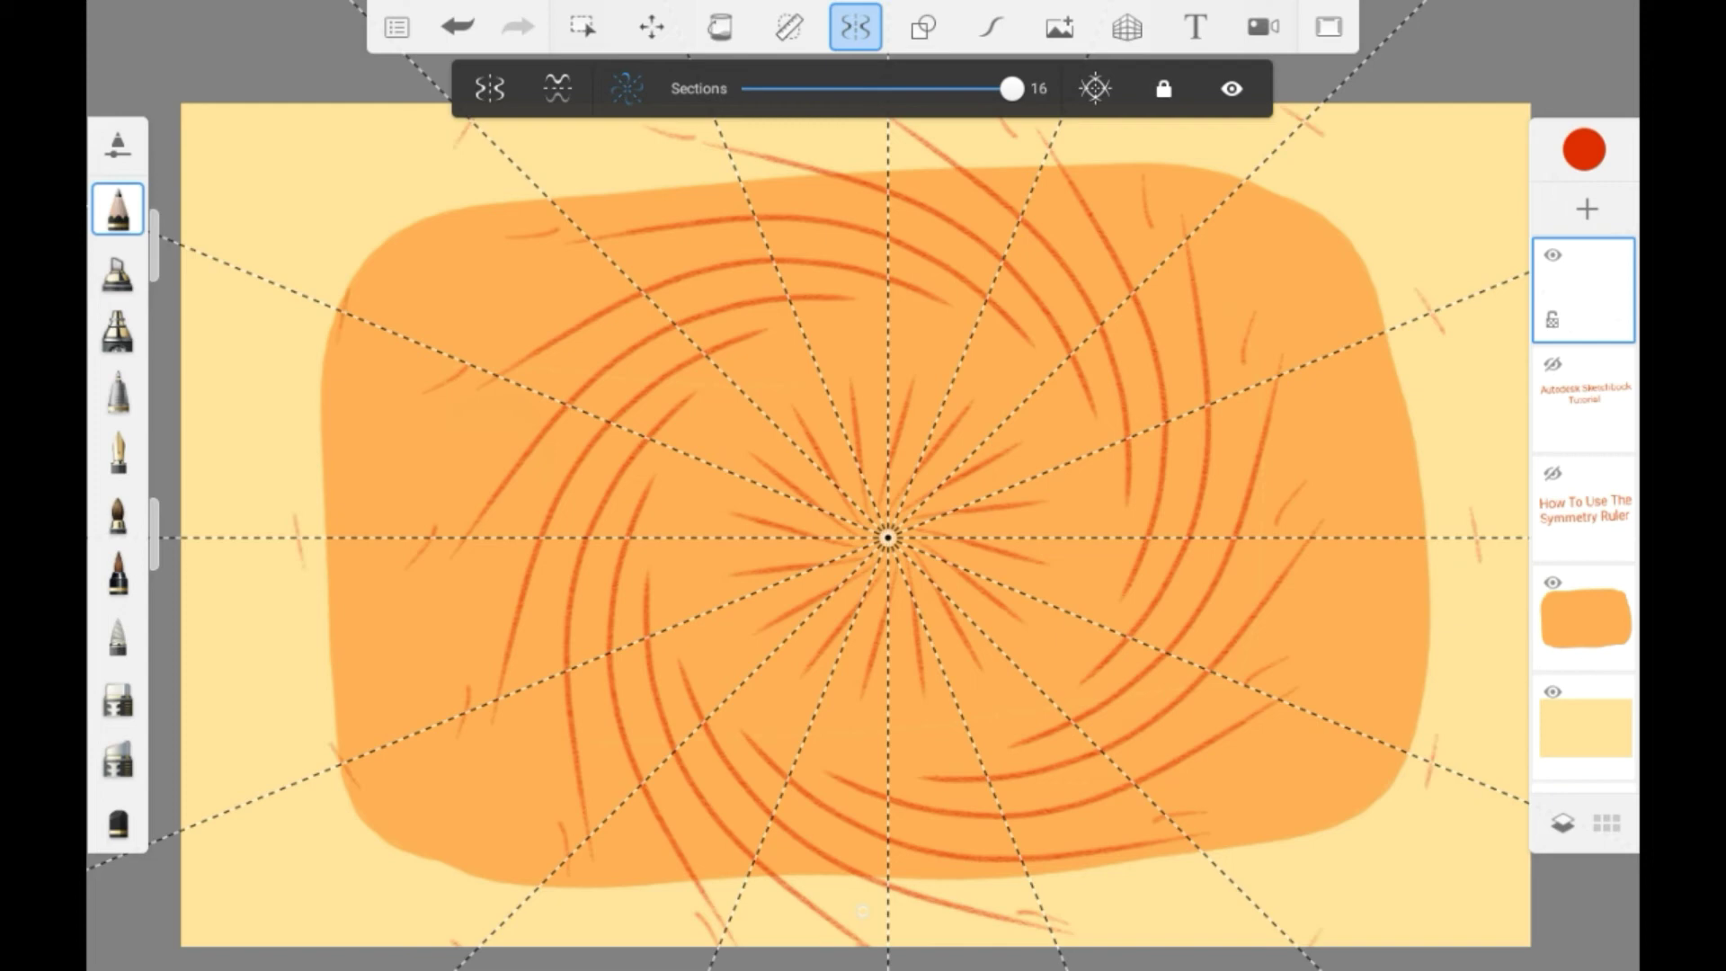
click(1585, 289)
click(1200, 286)
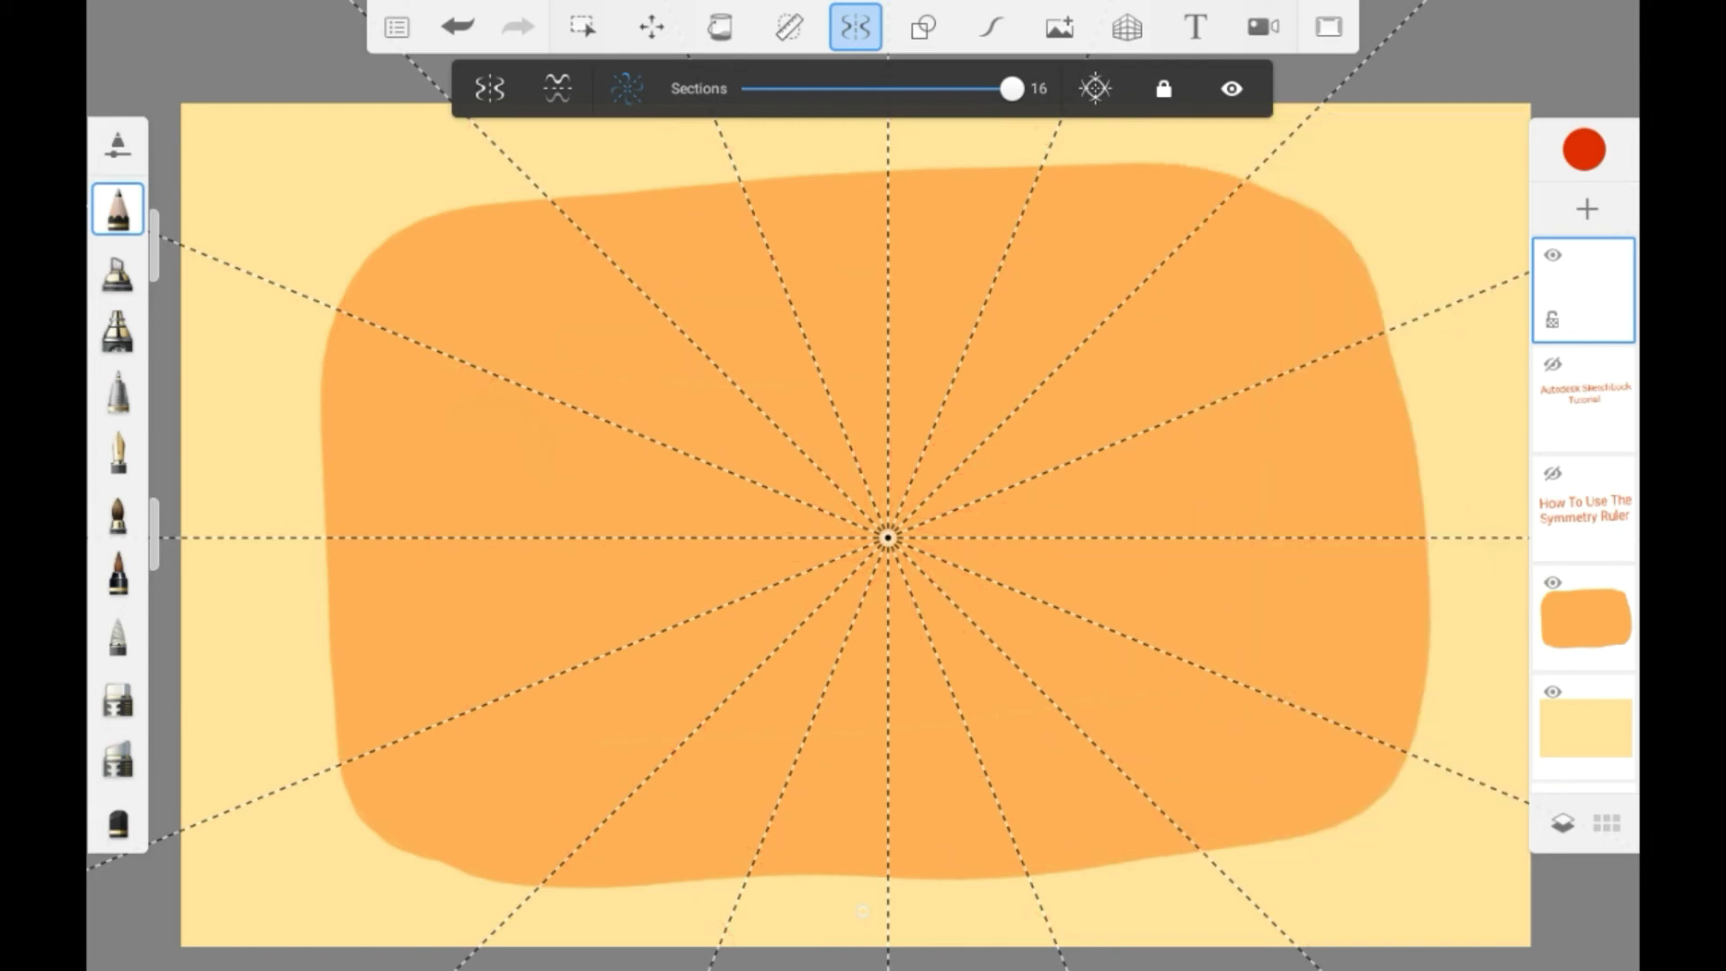
click(1232, 87)
Toggle the symmetry guides on and off, then draw hook and loop strokes with them hidden.
click(1232, 88)
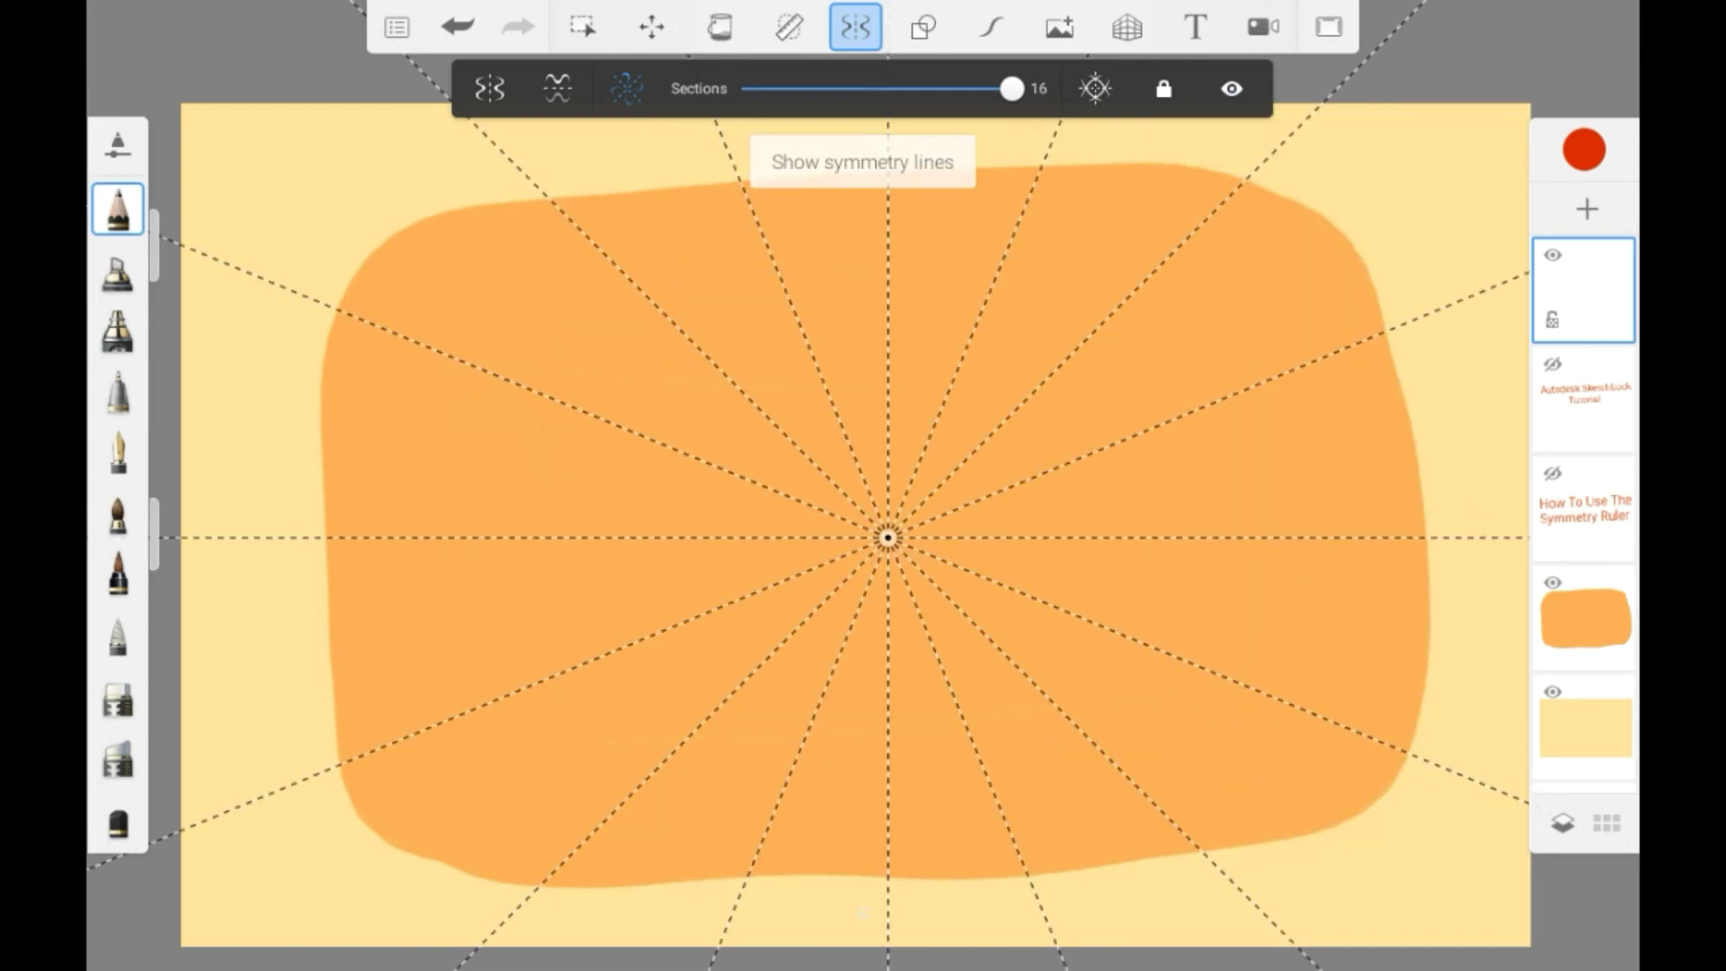
click(1232, 88)
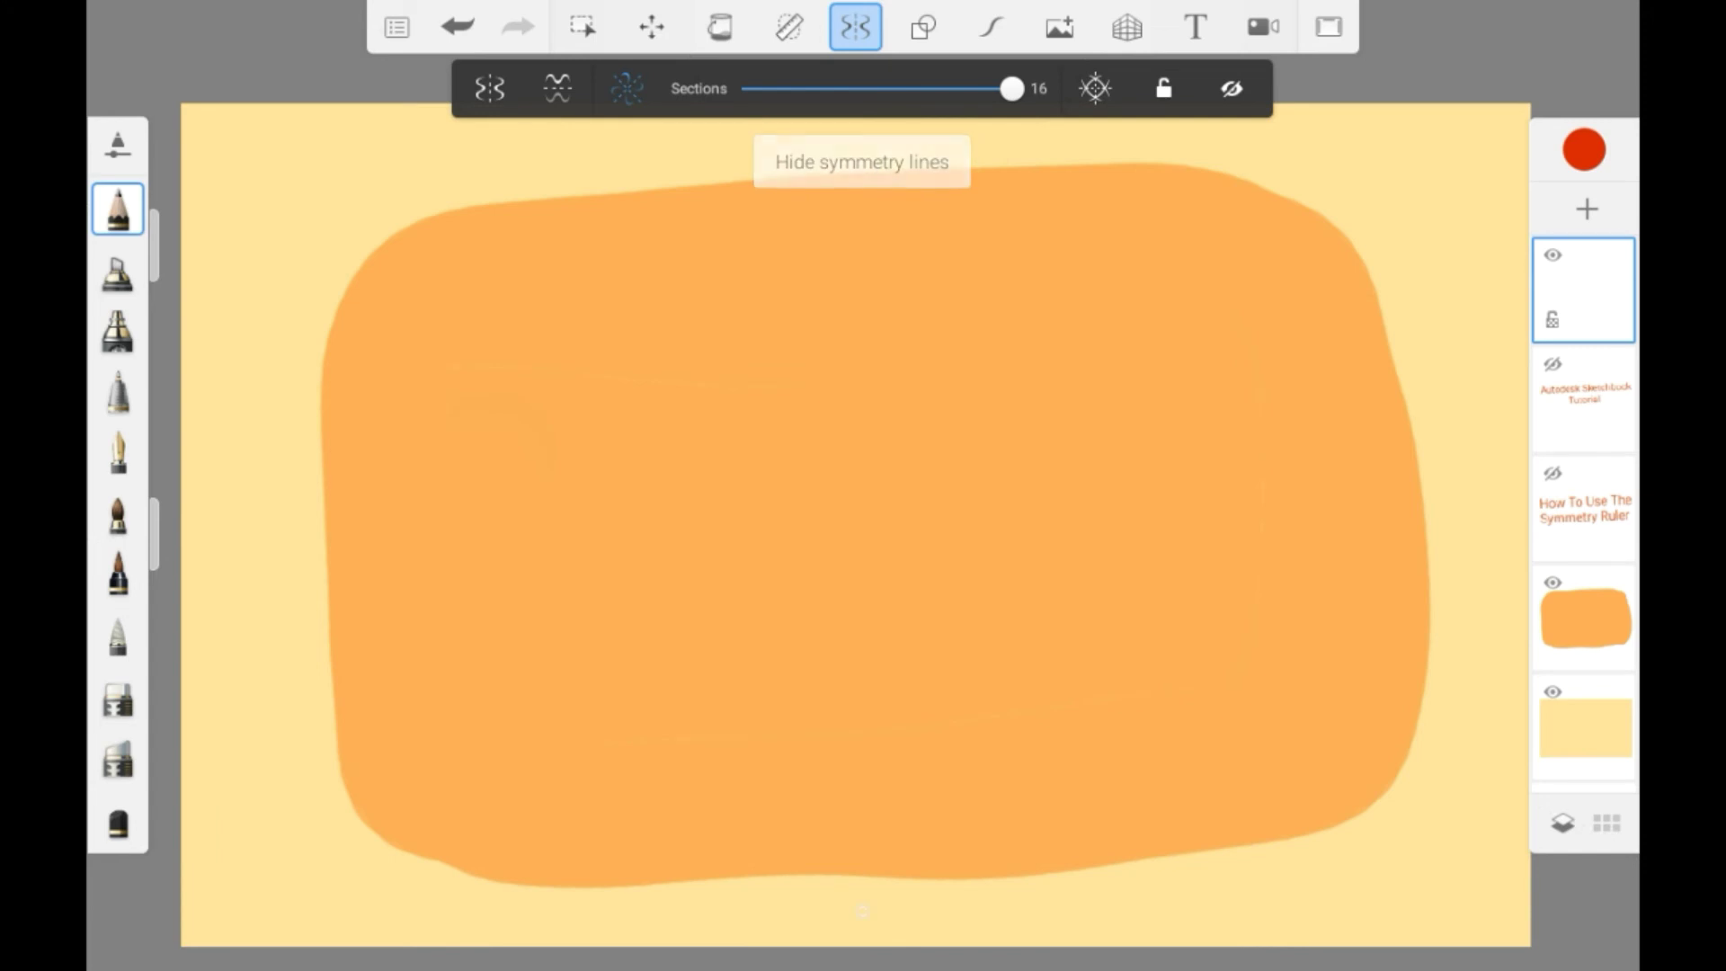
click(1231, 88)
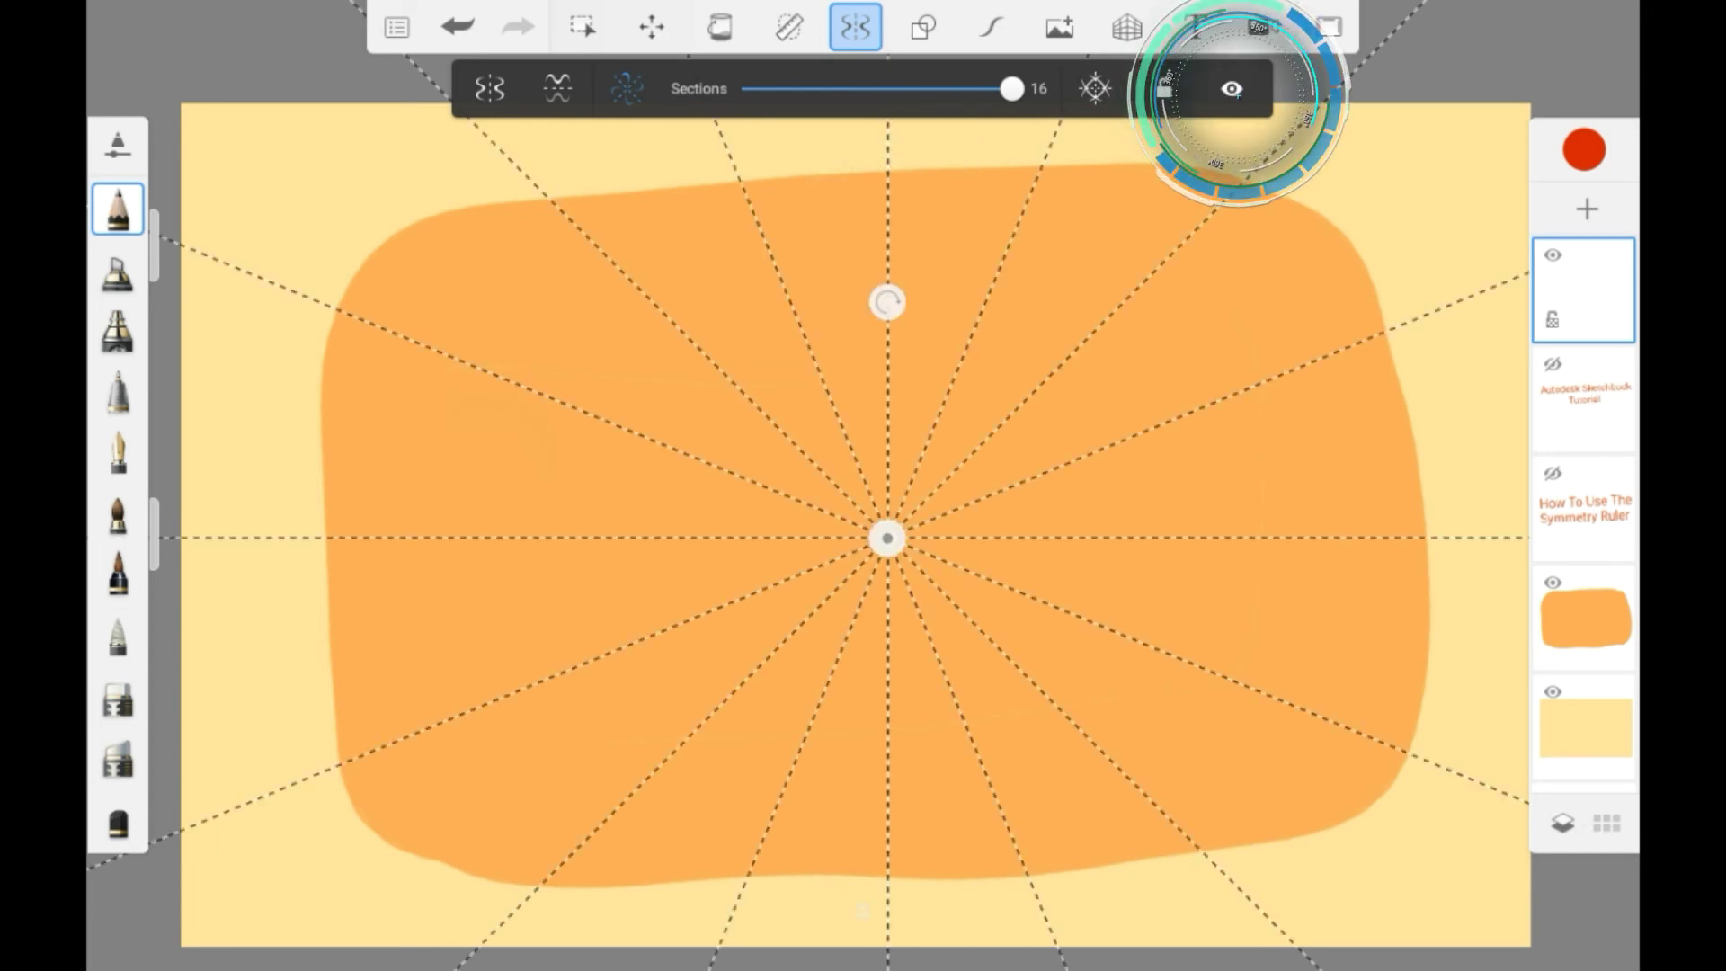
click(1232, 87)
drag(1254, 337, 1449, 212)
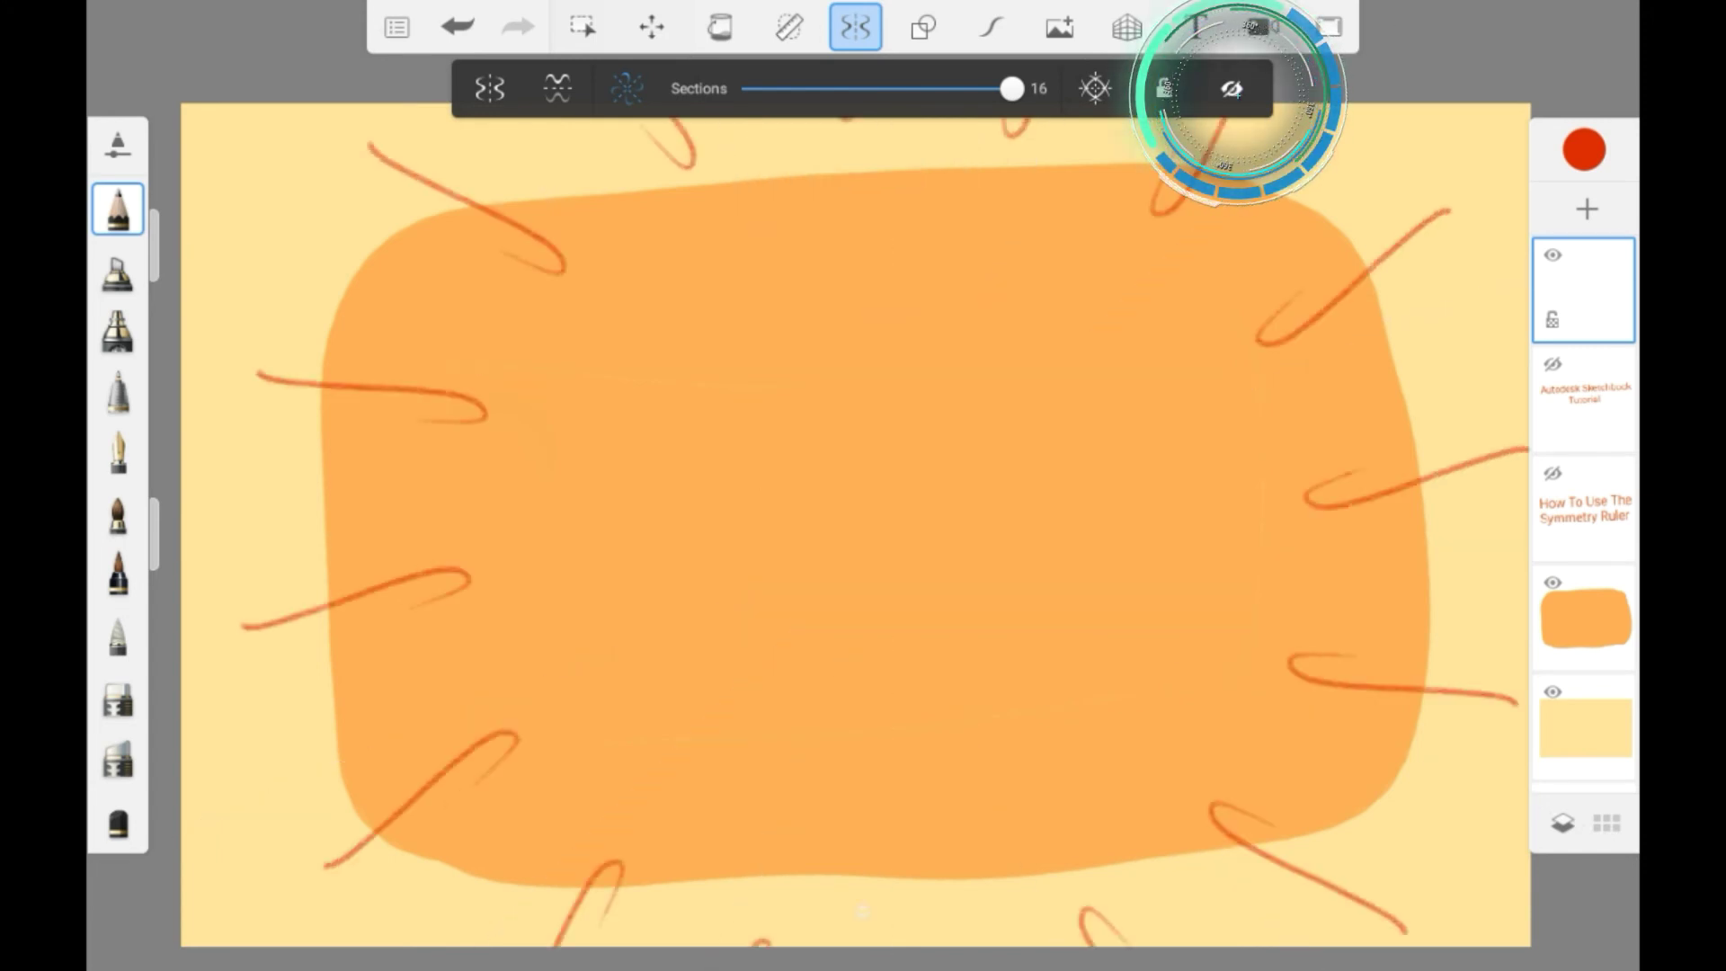
mouse_move(1254, 337)
mouse_down()
mouse_move(1455, 214)
mouse_move(1106, 552)
mouse_move(1112, 483)
mouse_move(1005, 405)
mouse_move(1013, 574)
mouse_up()
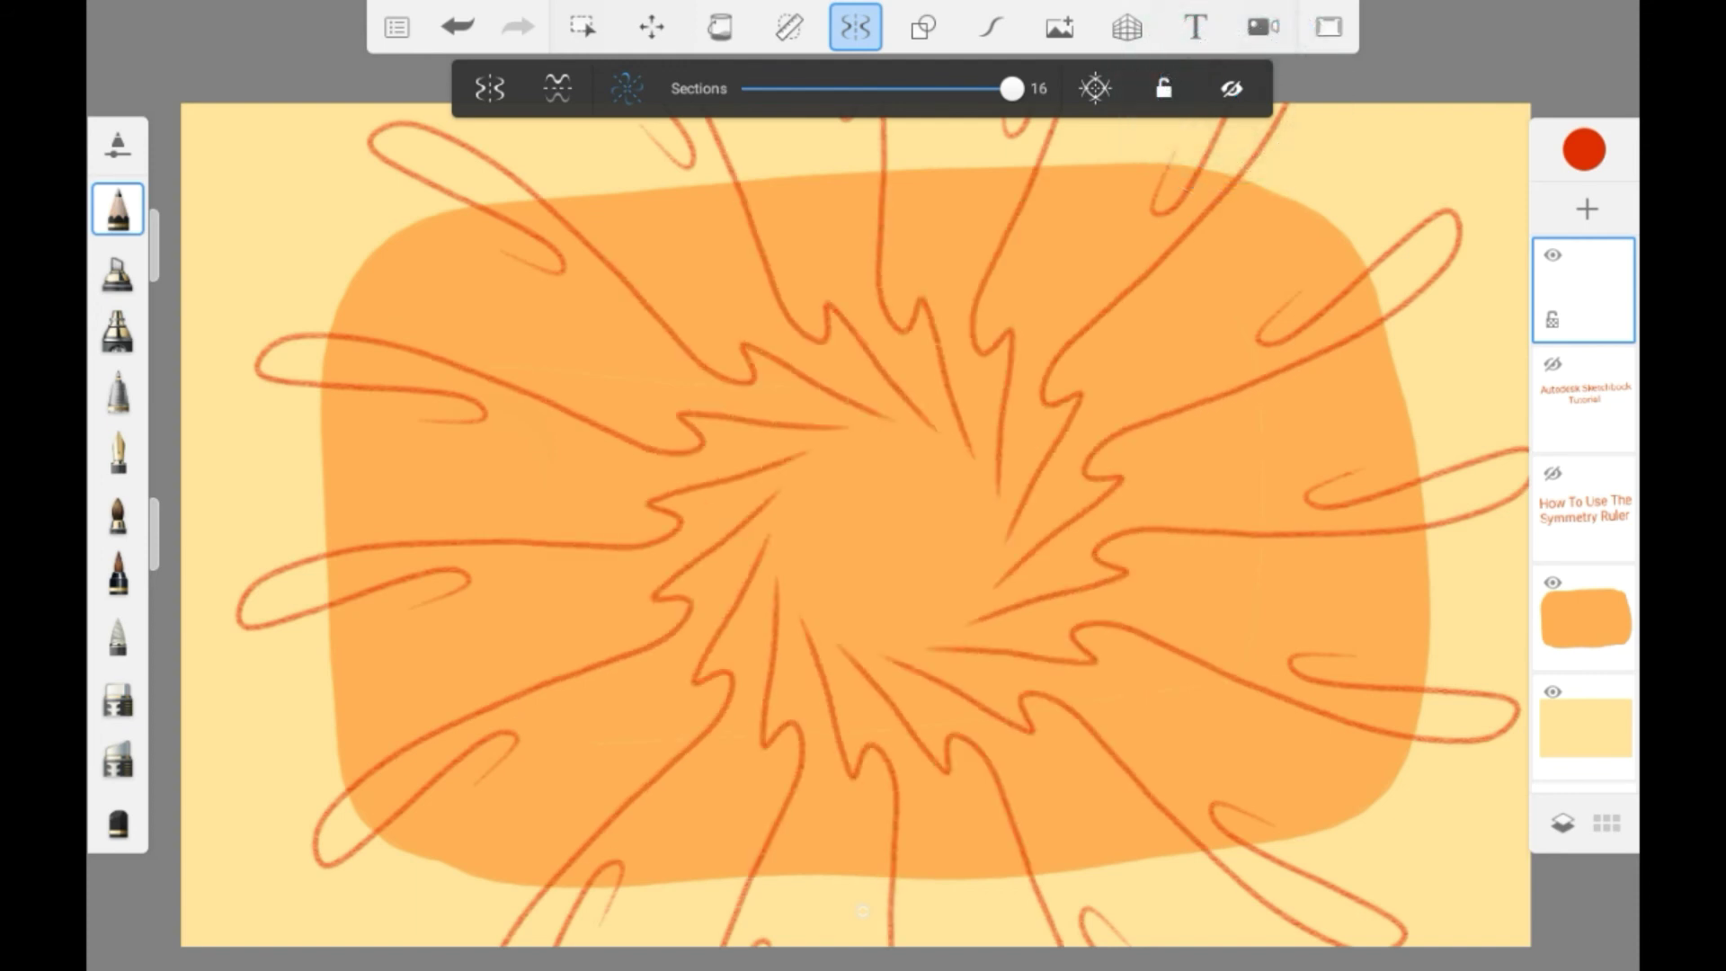
Show the guides again, draw spiralling strokes, and clear the layer.
click(1231, 87)
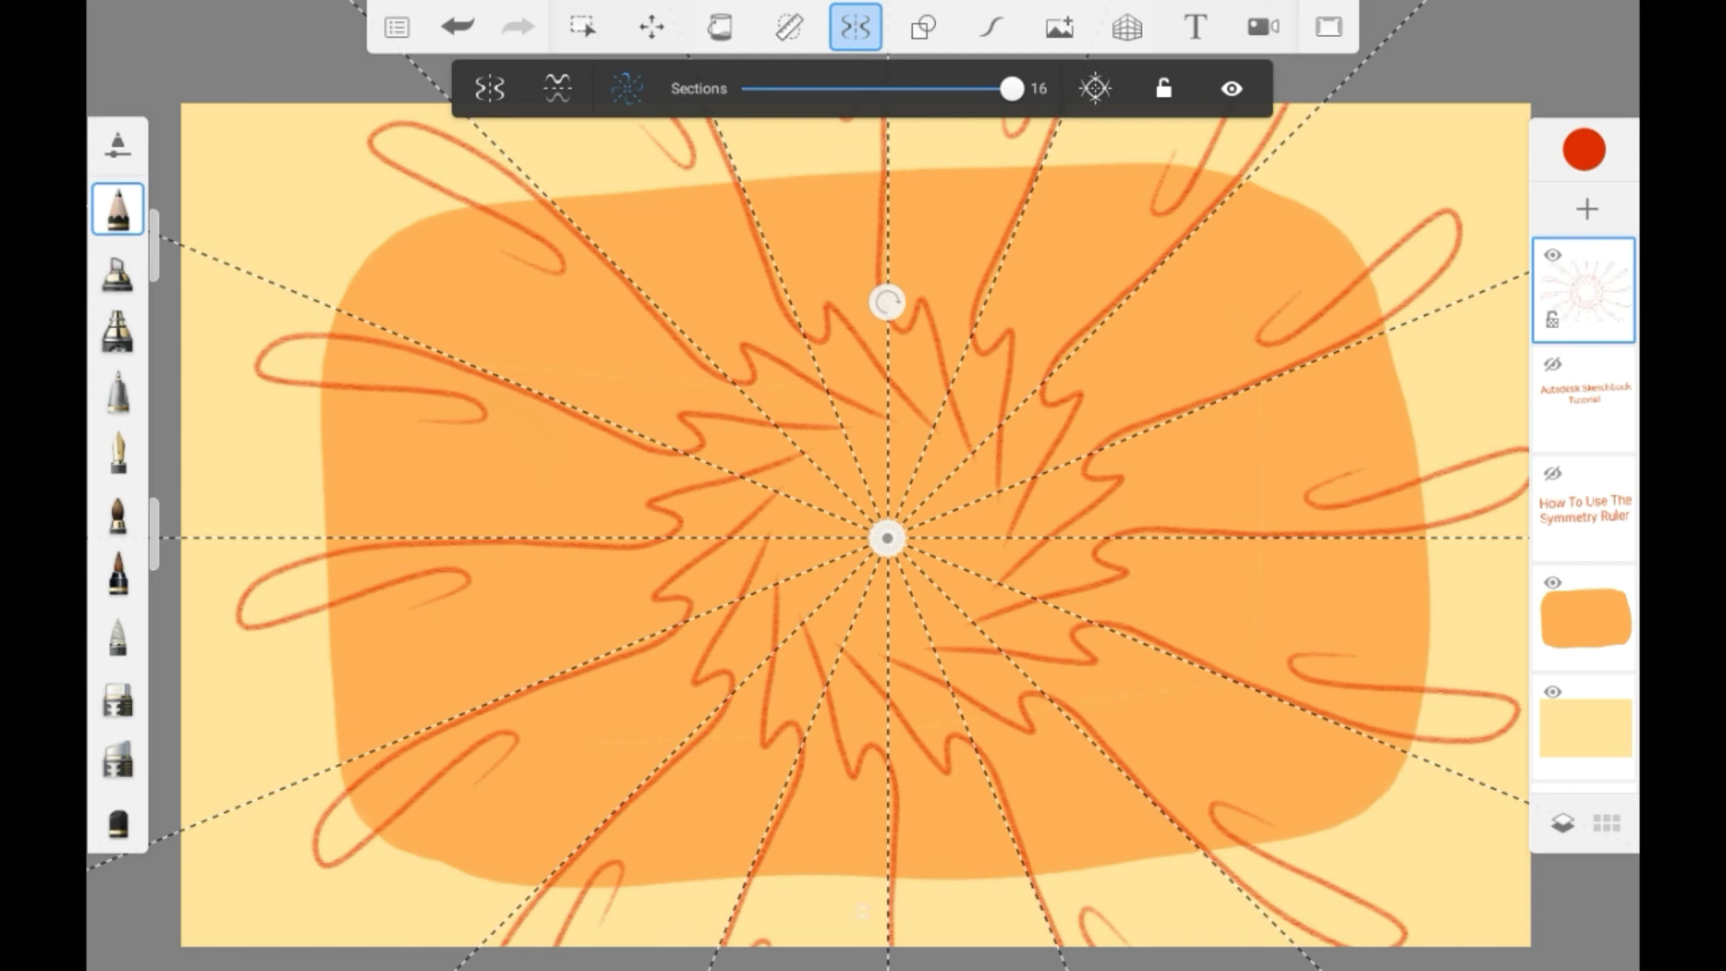
mouse_move(1329, 205)
mouse_down()
mouse_move(1080, 796)
mouse_move(891, 540)
mouse_move(958, 310)
mouse_up()
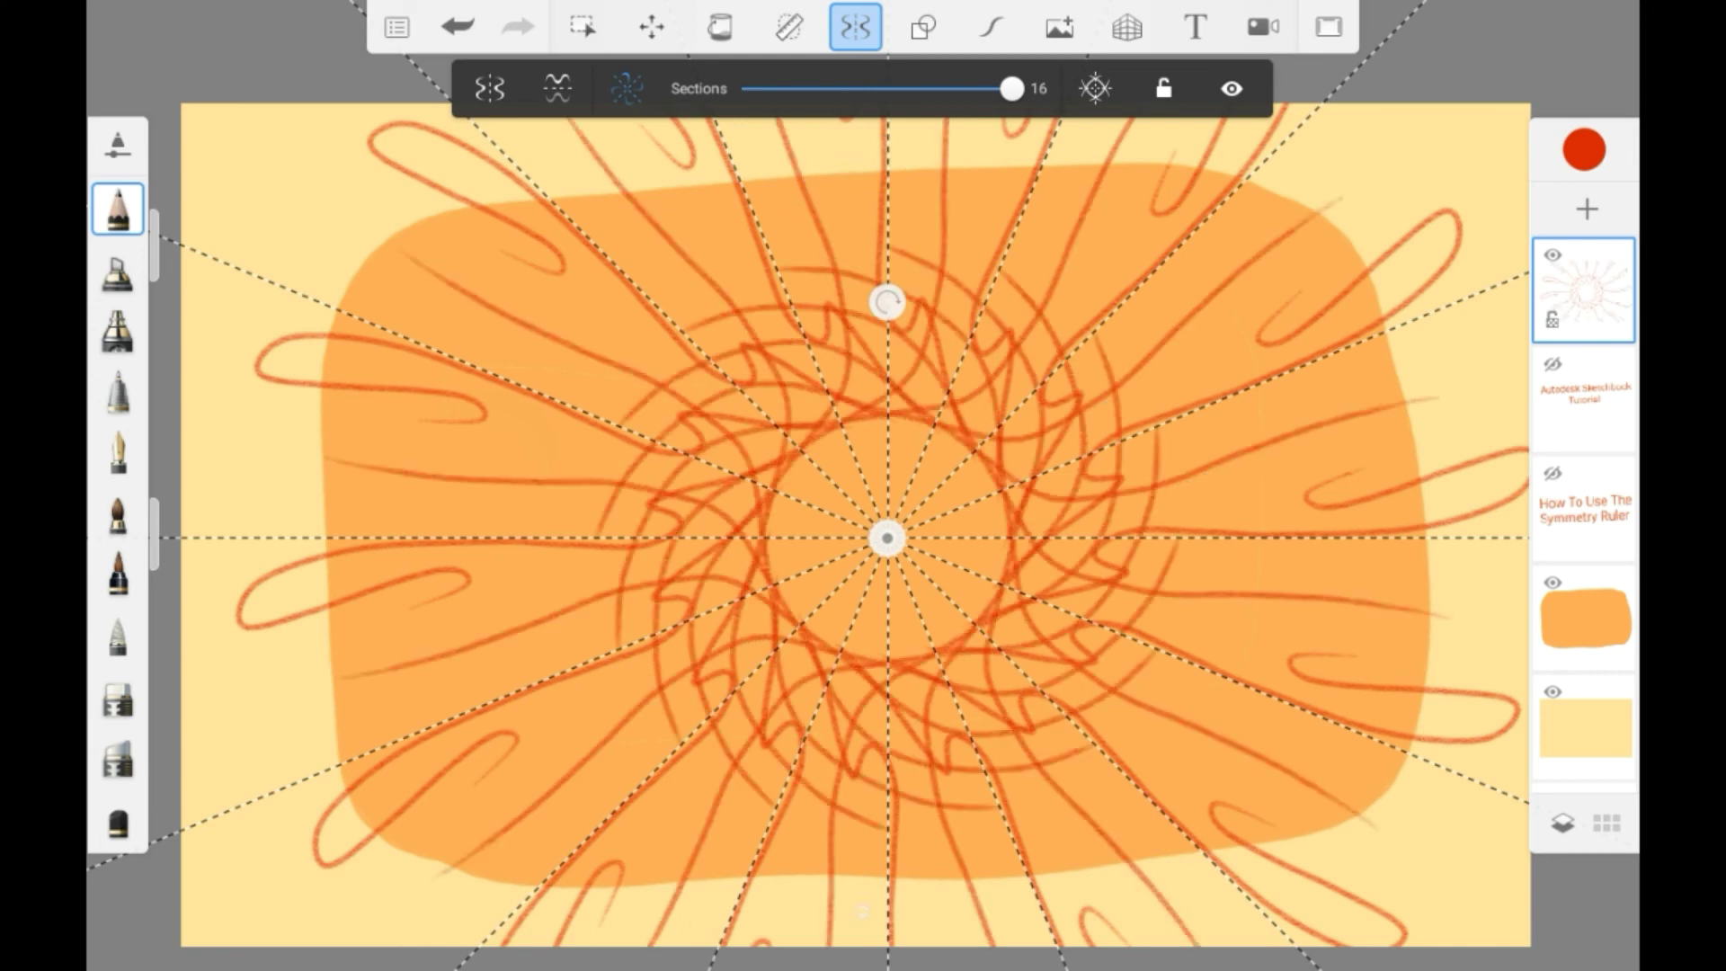
click(1585, 291)
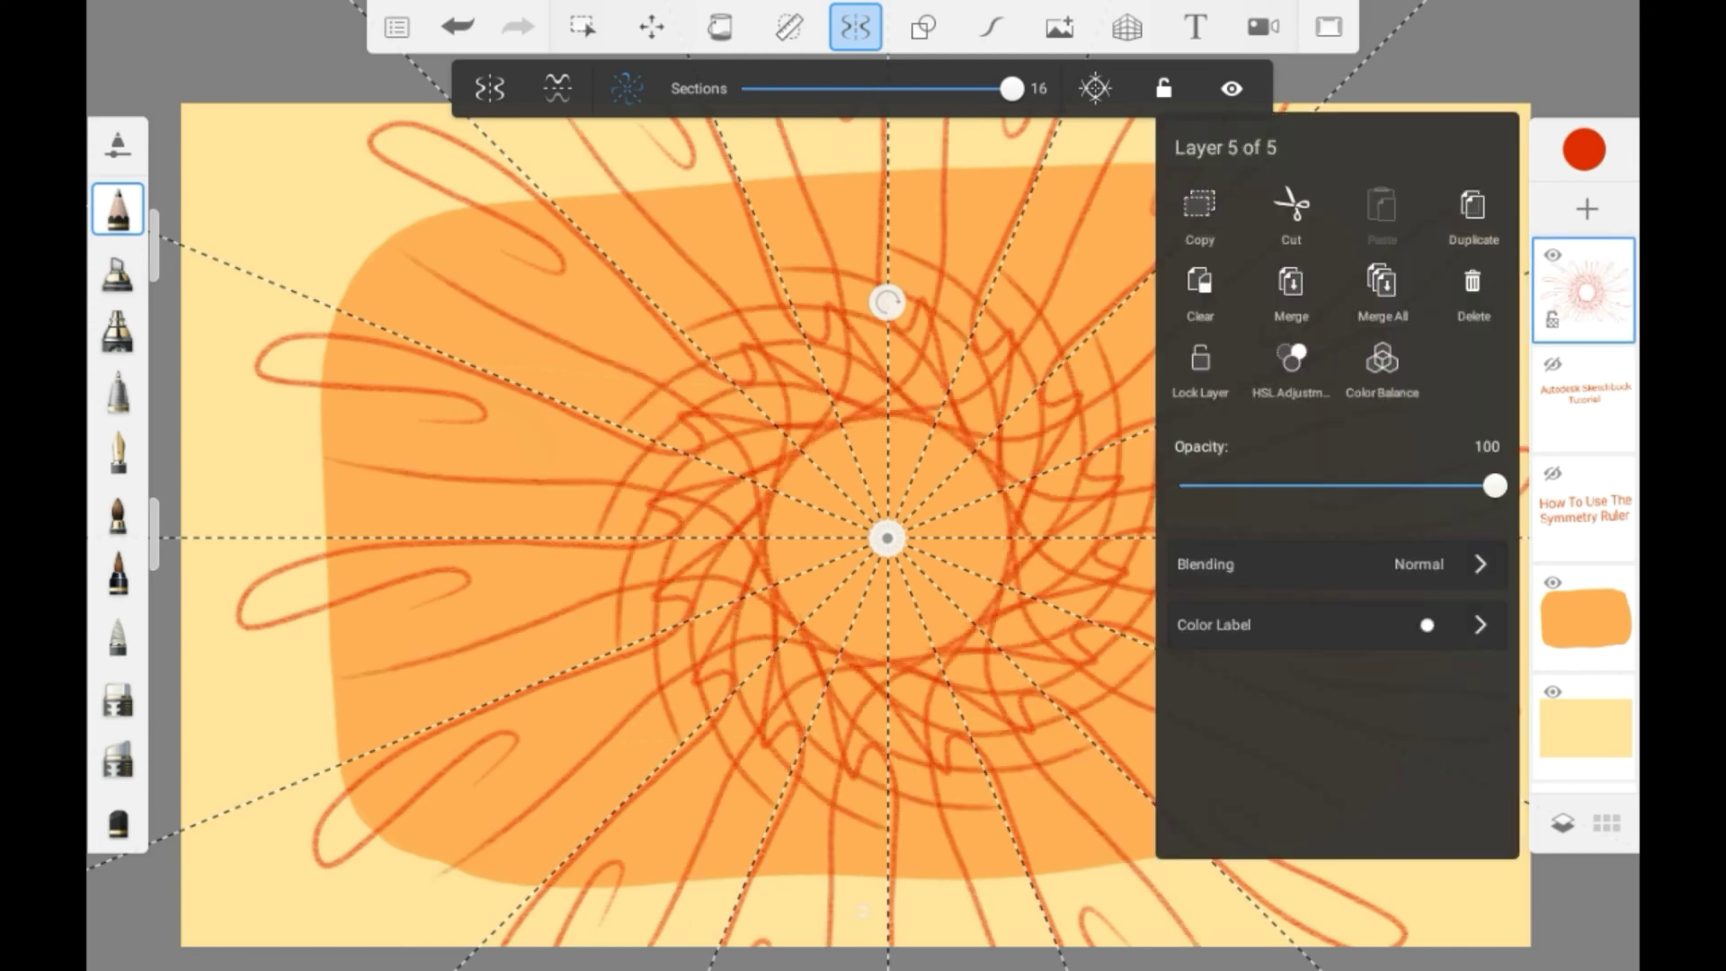
click(1199, 286)
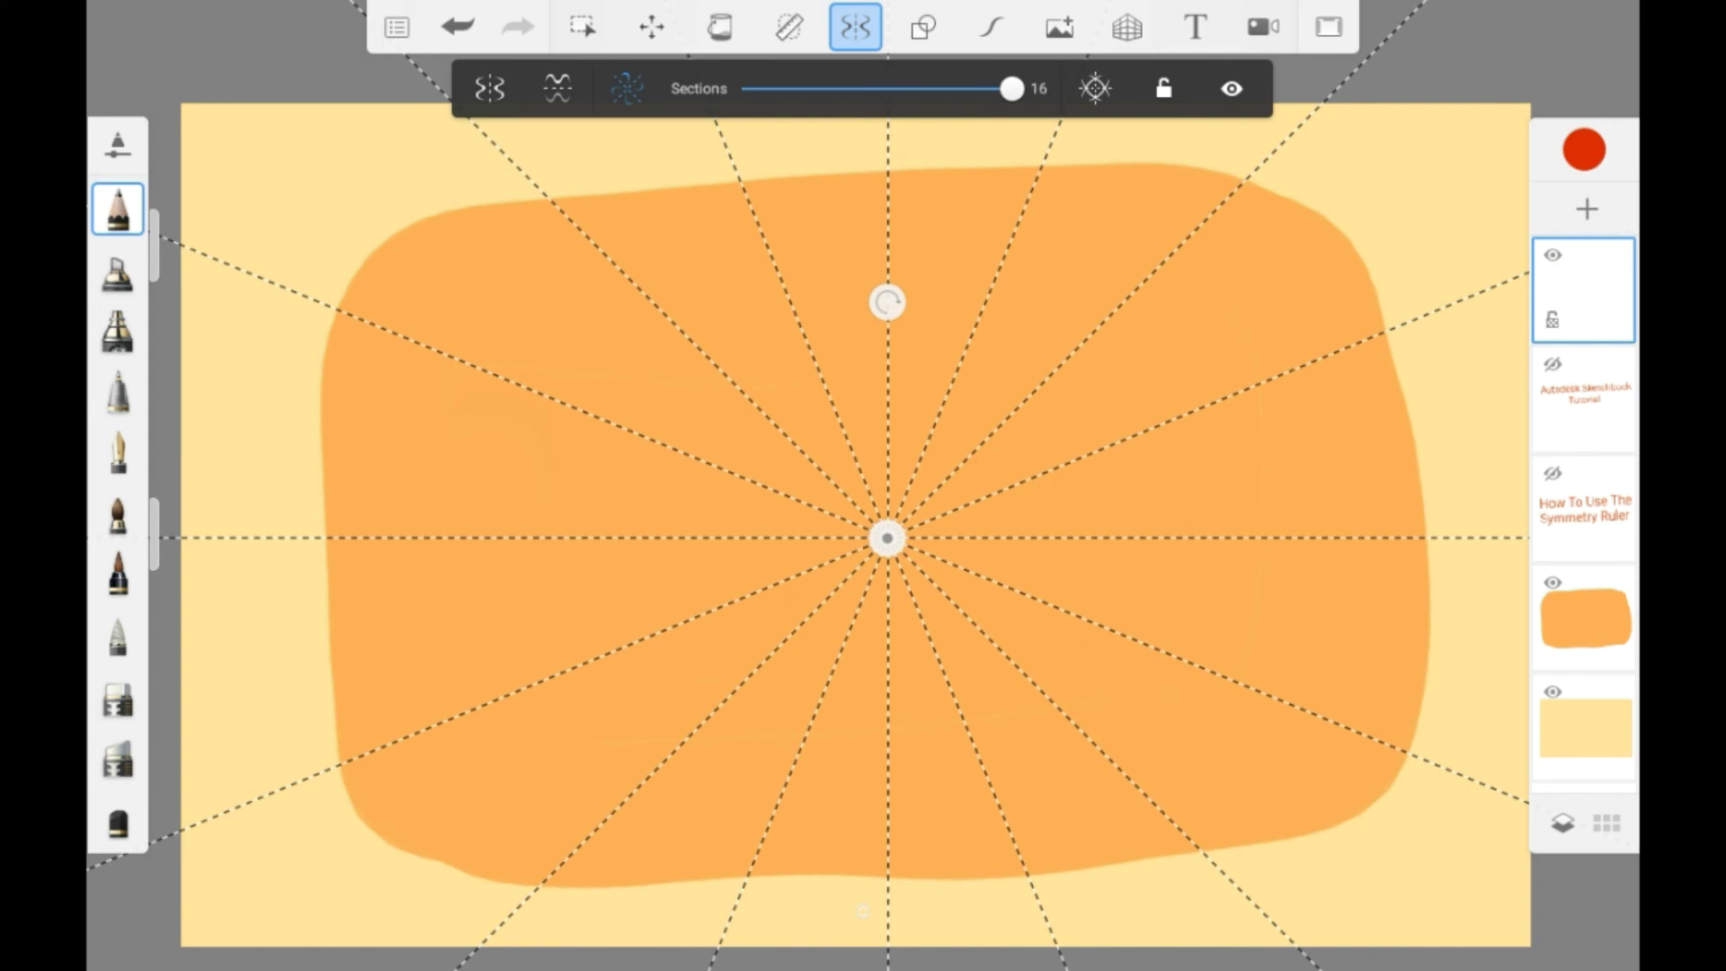
Reselect radial symmetry, cut sections from 16 to 6, draw a heart, and disable symmetry.
click(556, 88)
click(626, 88)
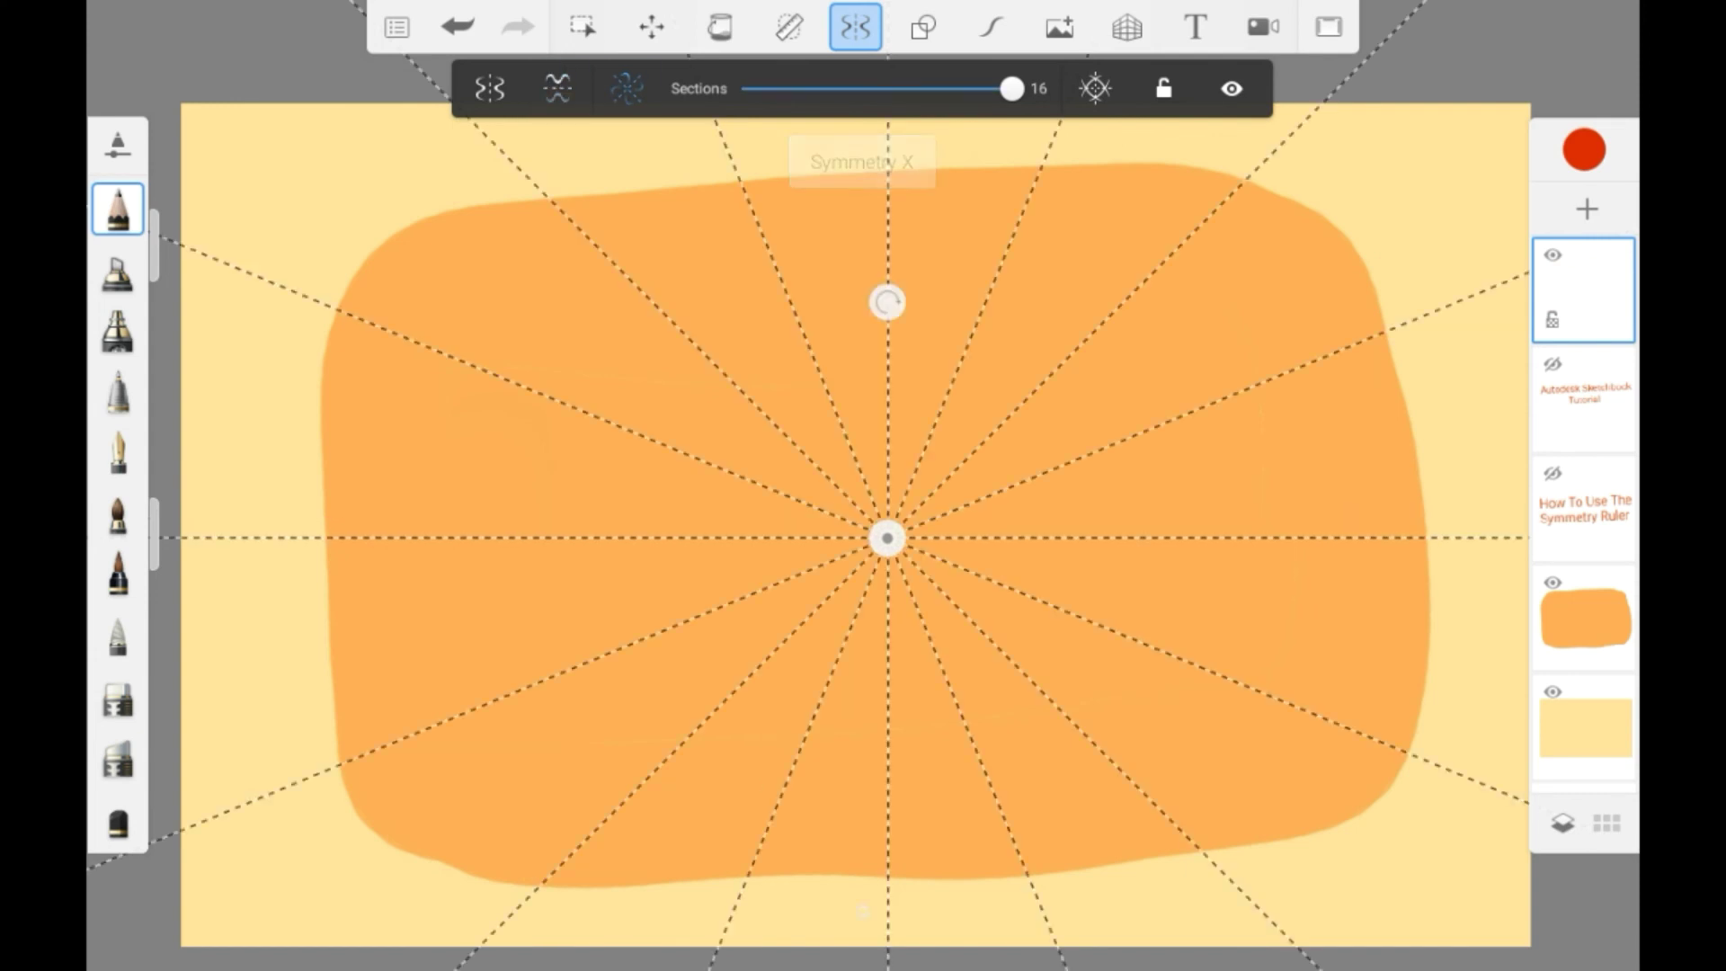
drag(1011, 88, 819, 87)
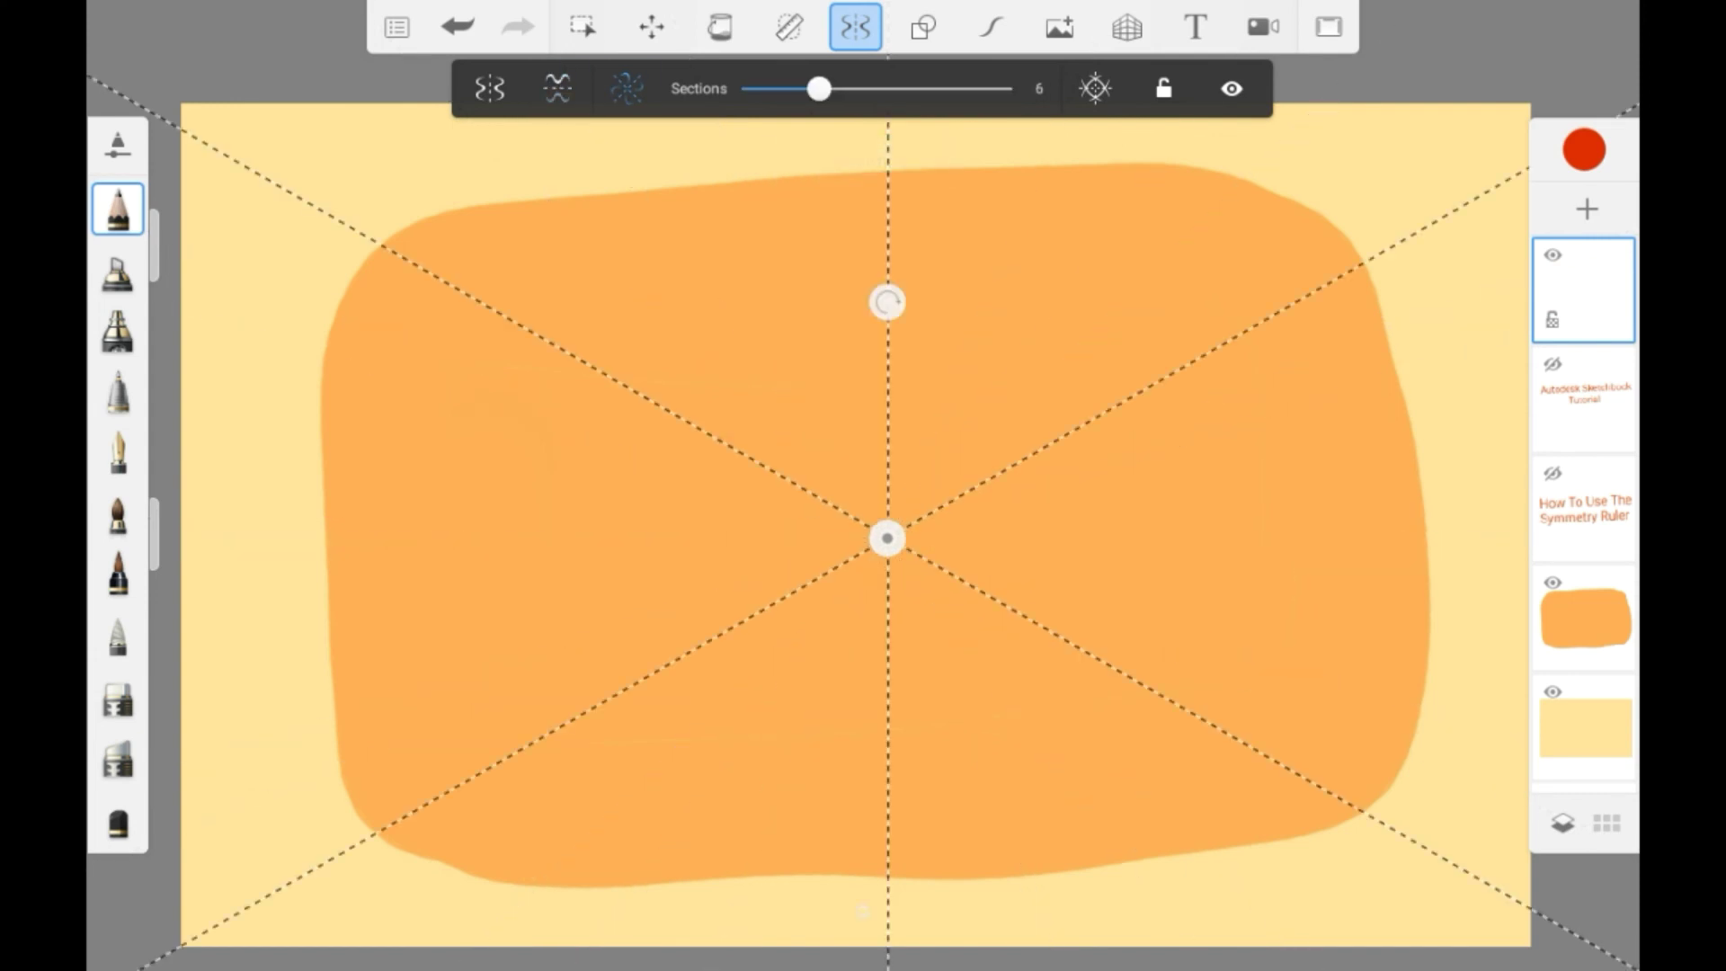
mouse_move(1066, 364)
mouse_down()
mouse_move(999, 243)
mouse_move(1100, 304)
mouse_move(965, 384)
mouse_up()
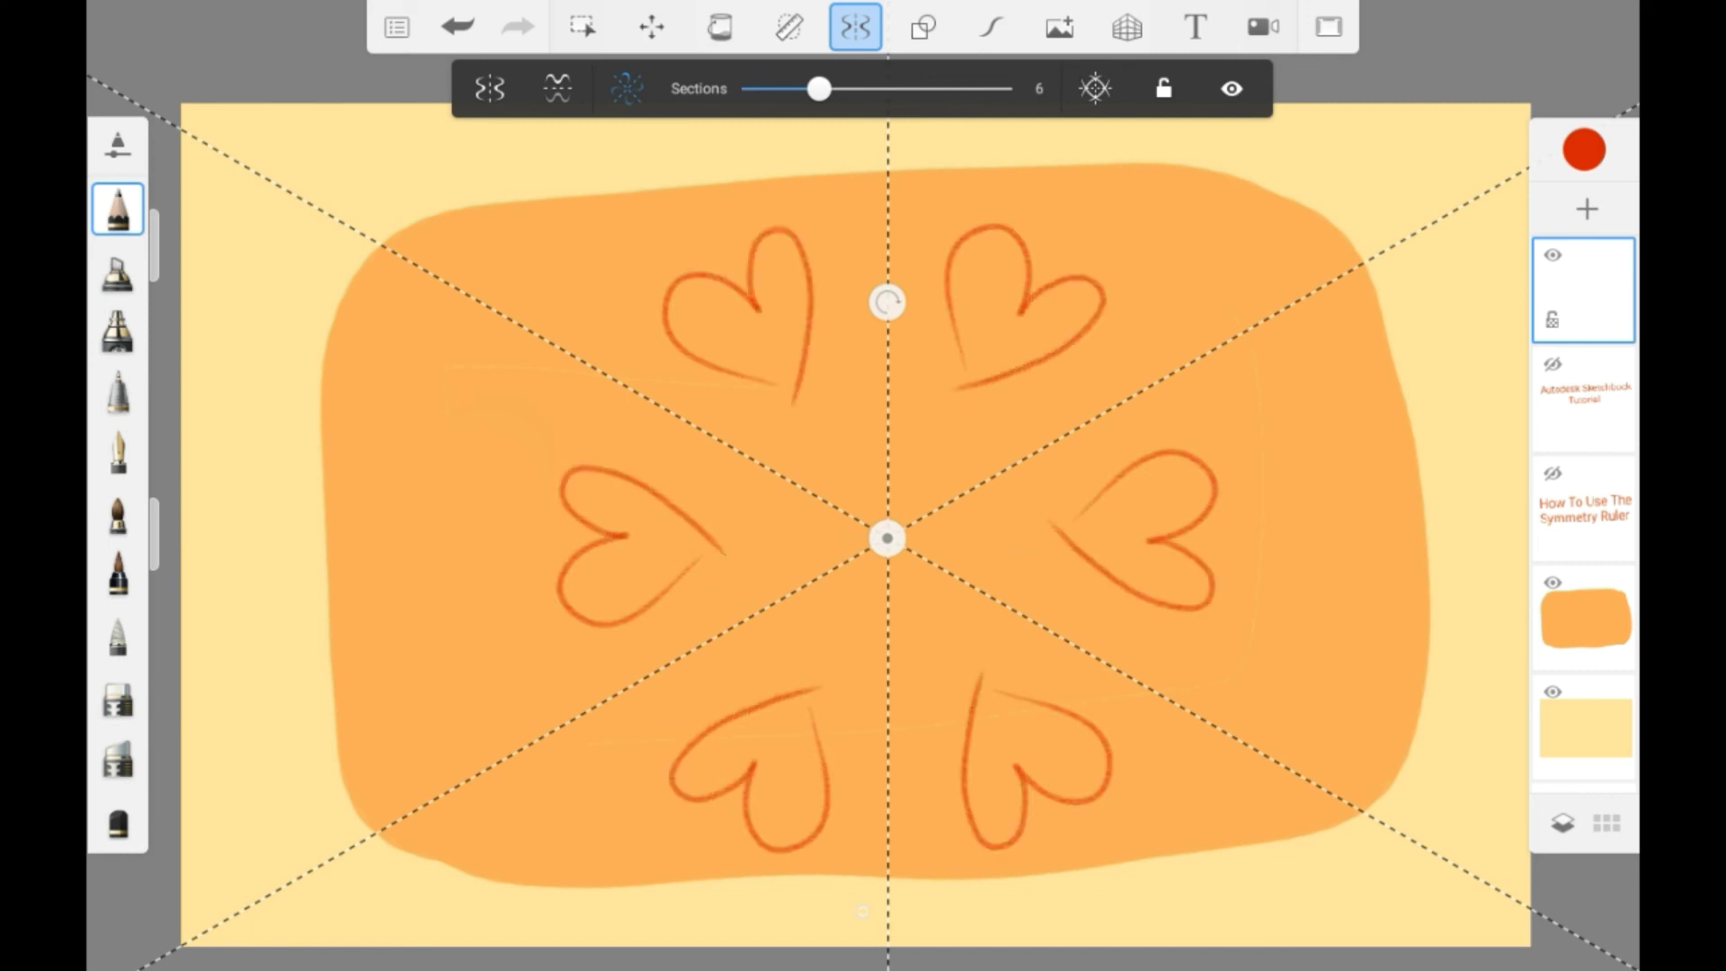
click(855, 26)
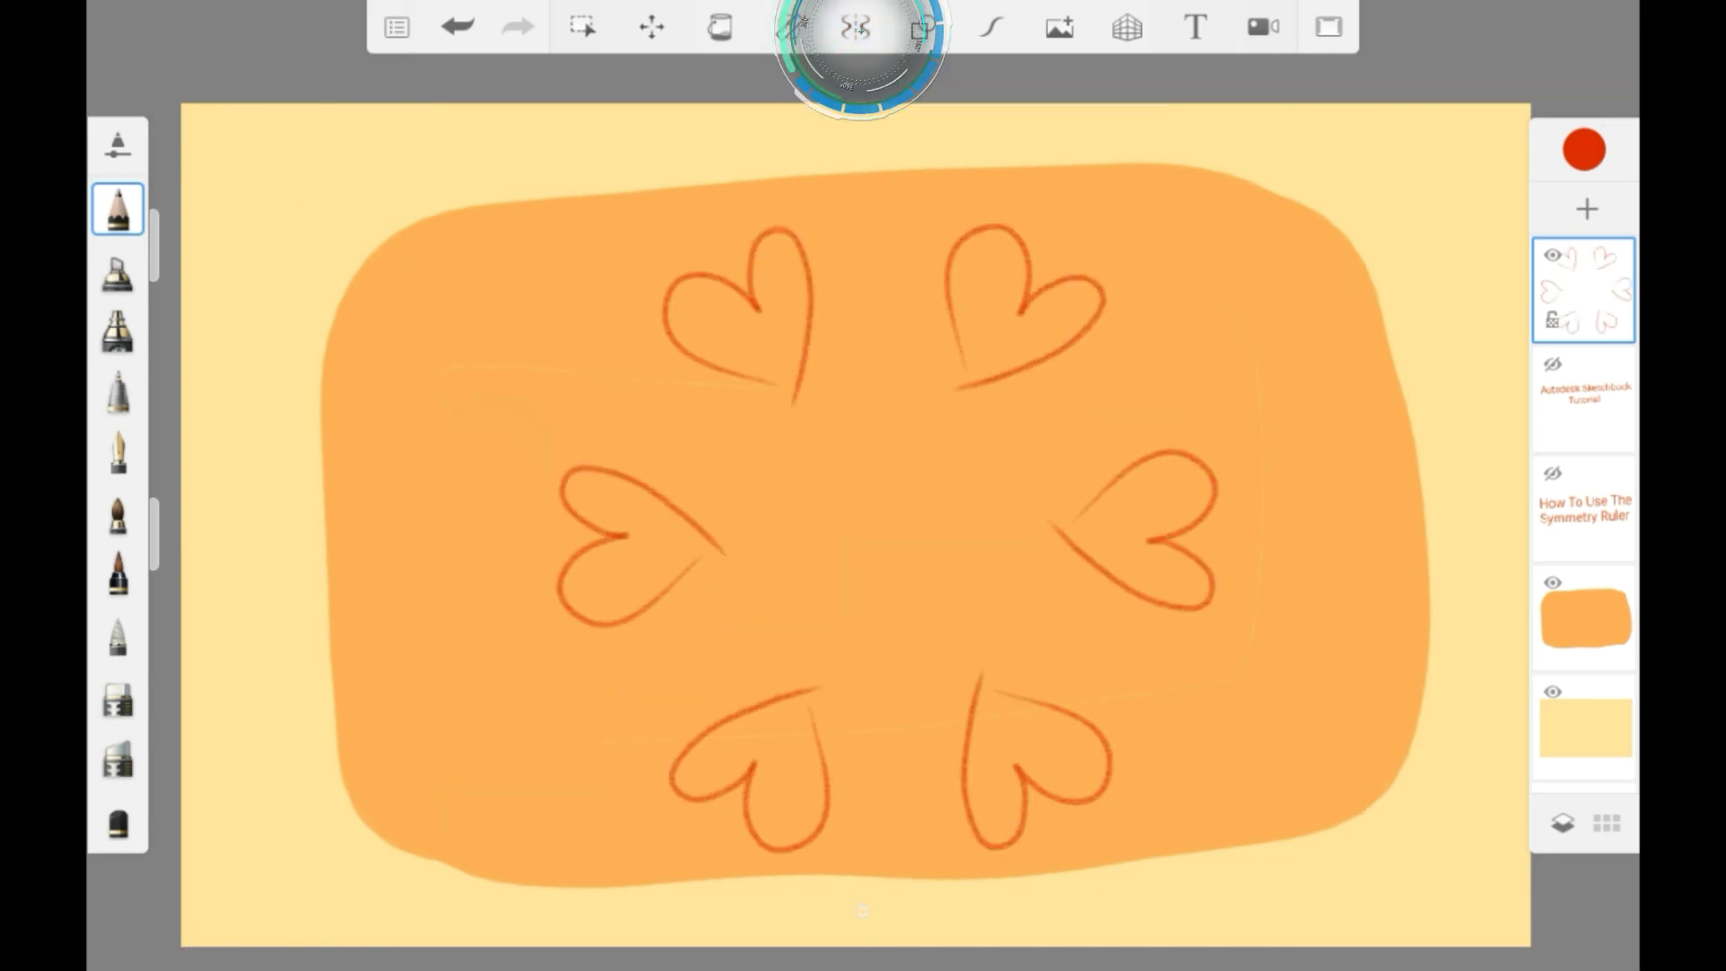
scroll(885, 537, down, 3)
scroll(887, 537, up, 1)
scroll(885, 537, up, 2)
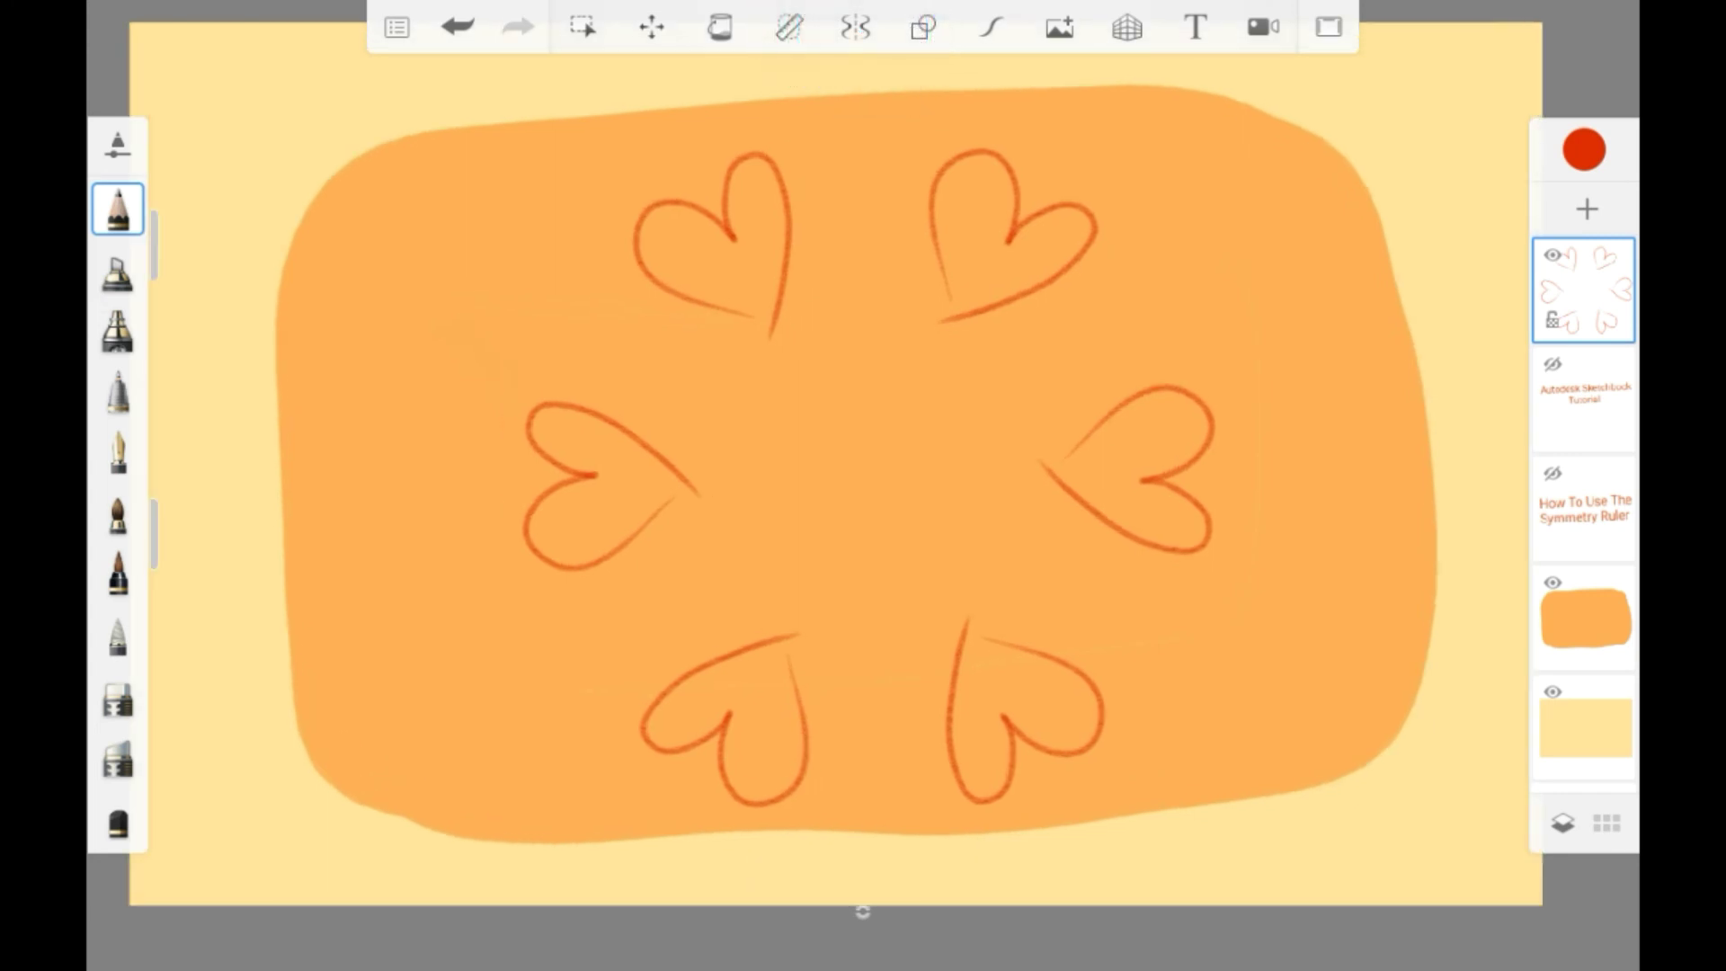
scroll(886, 537, up, 1)
scroll(886, 537, down, 1)
scroll(887, 537, up, 1)
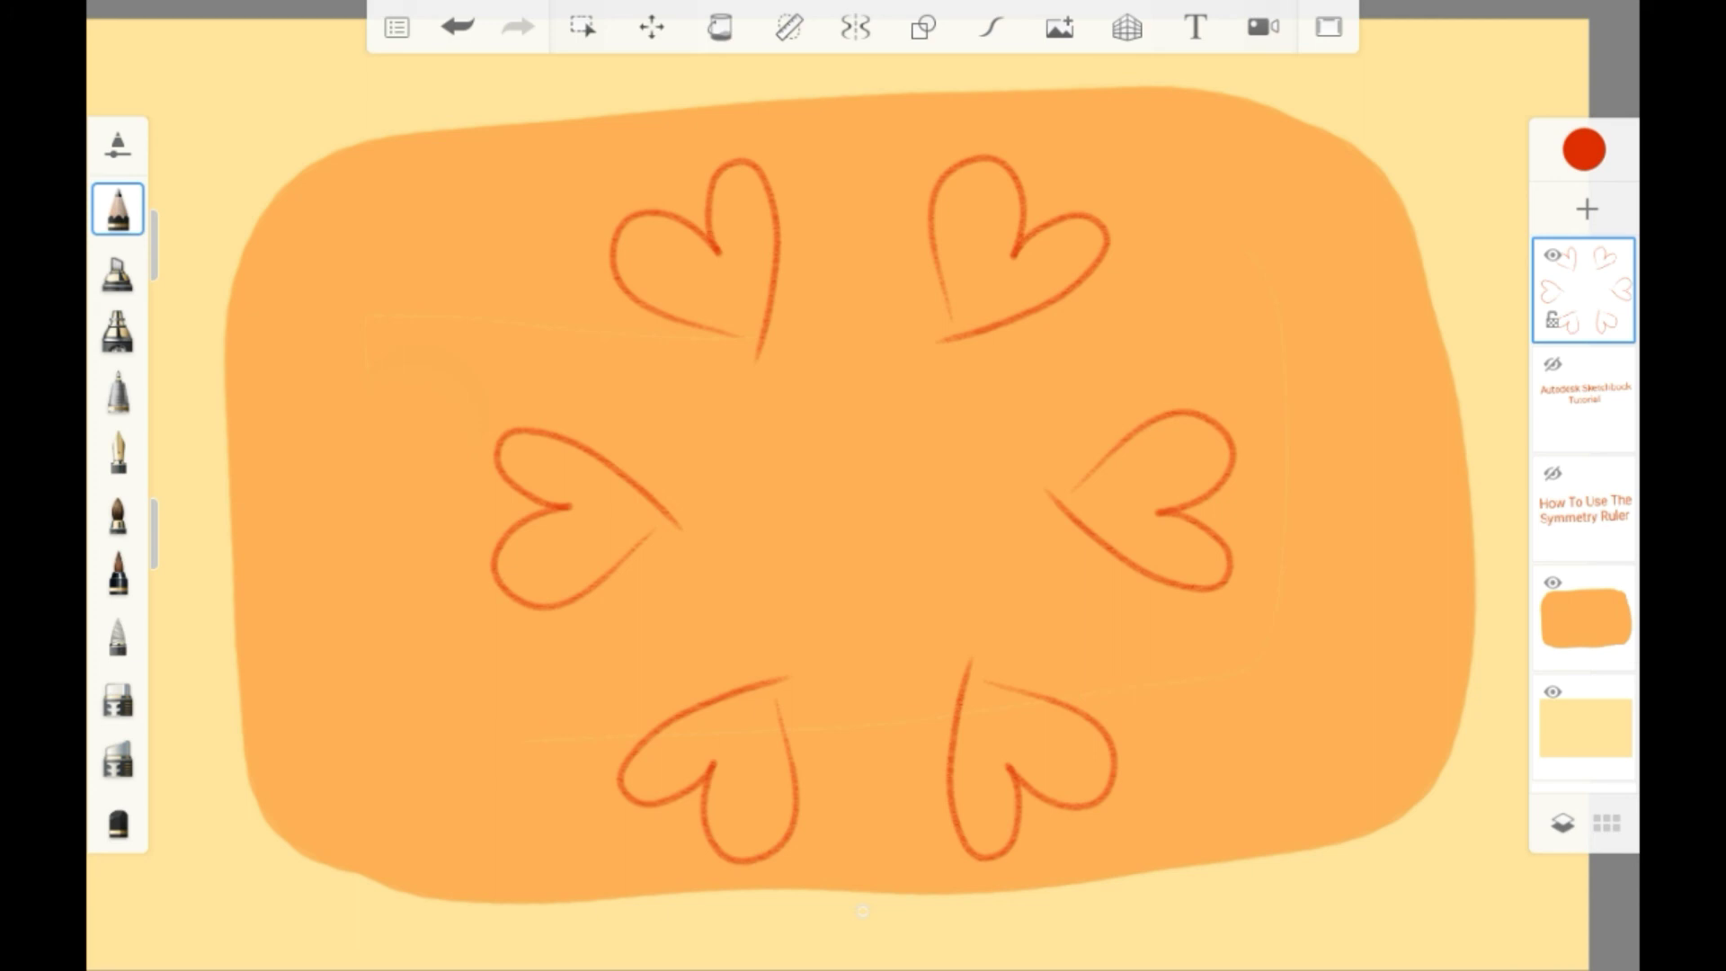
scroll(864, 486, up, 1)
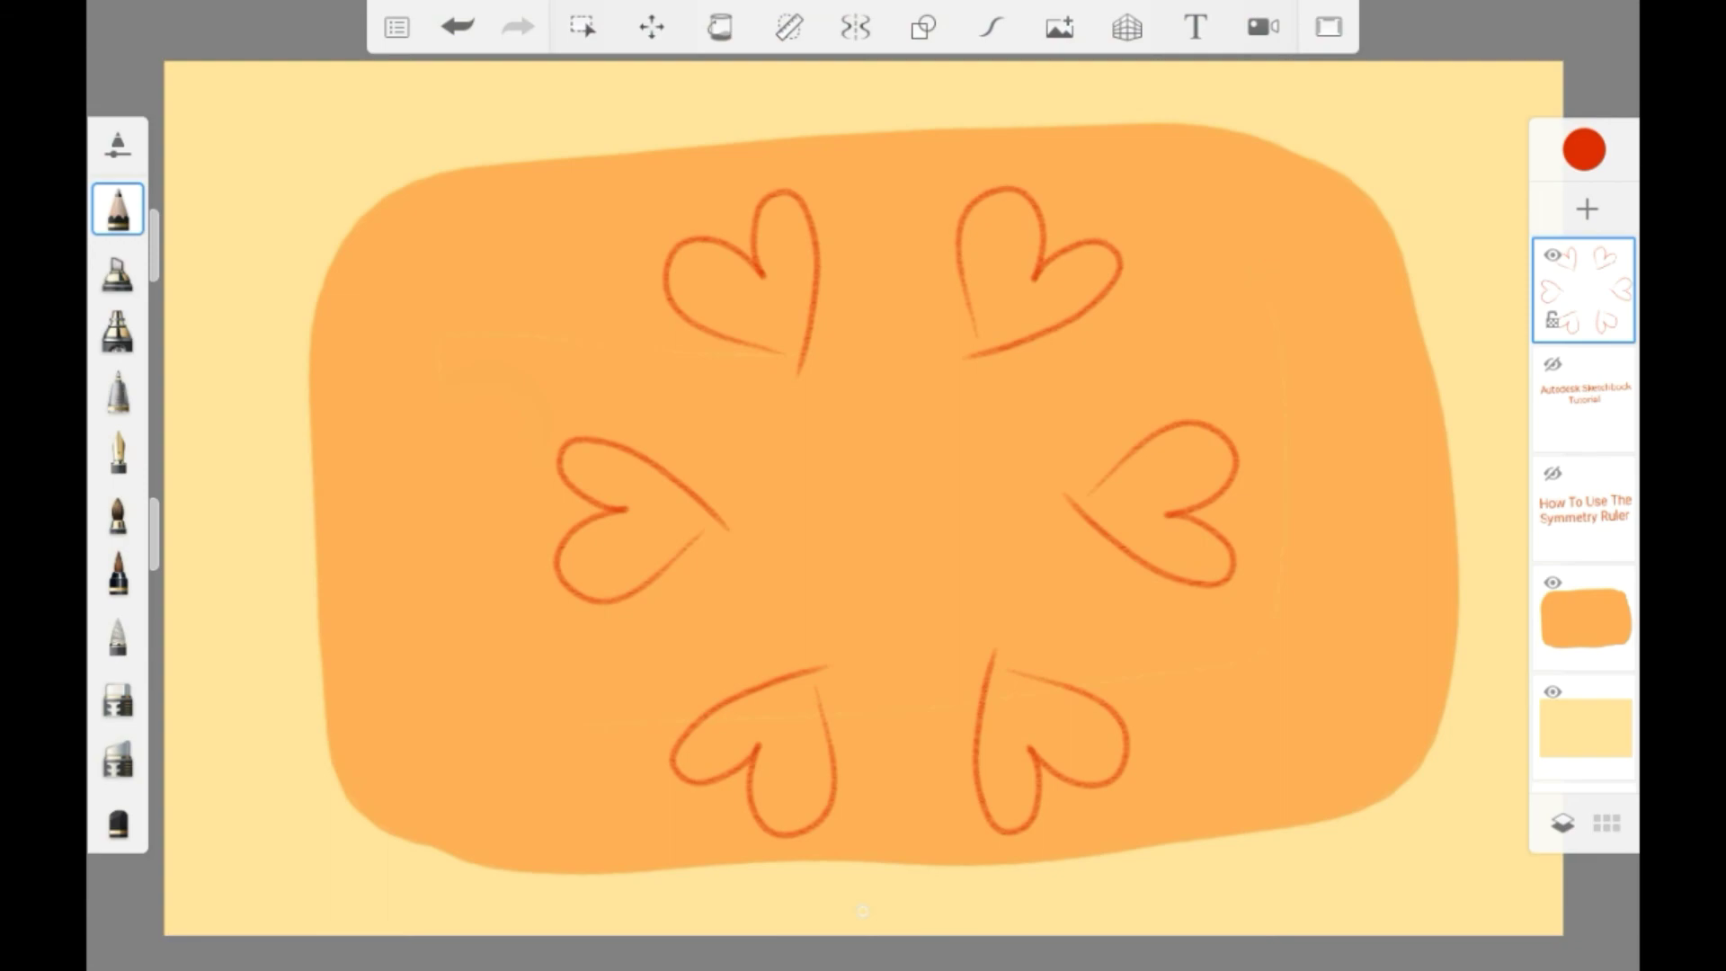